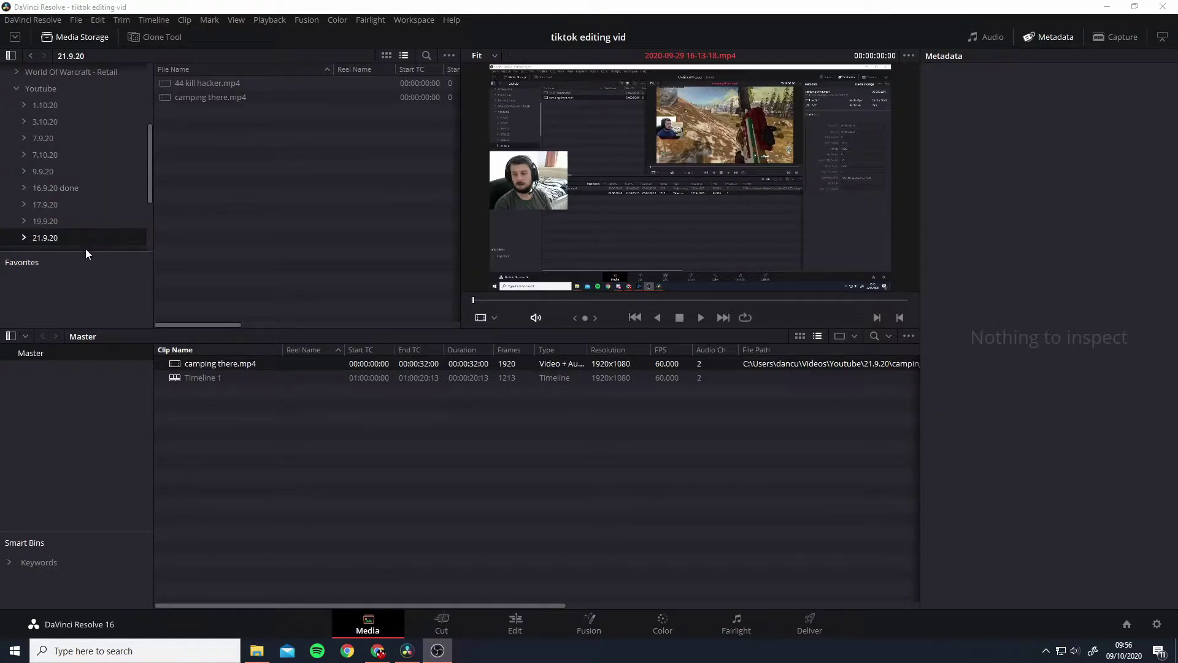
Browse the 19.9.20, 21.9.20 and 23.9.20 bins in Media Storage, ending on 21.9.20.
scroll(97, 248, down, 1)
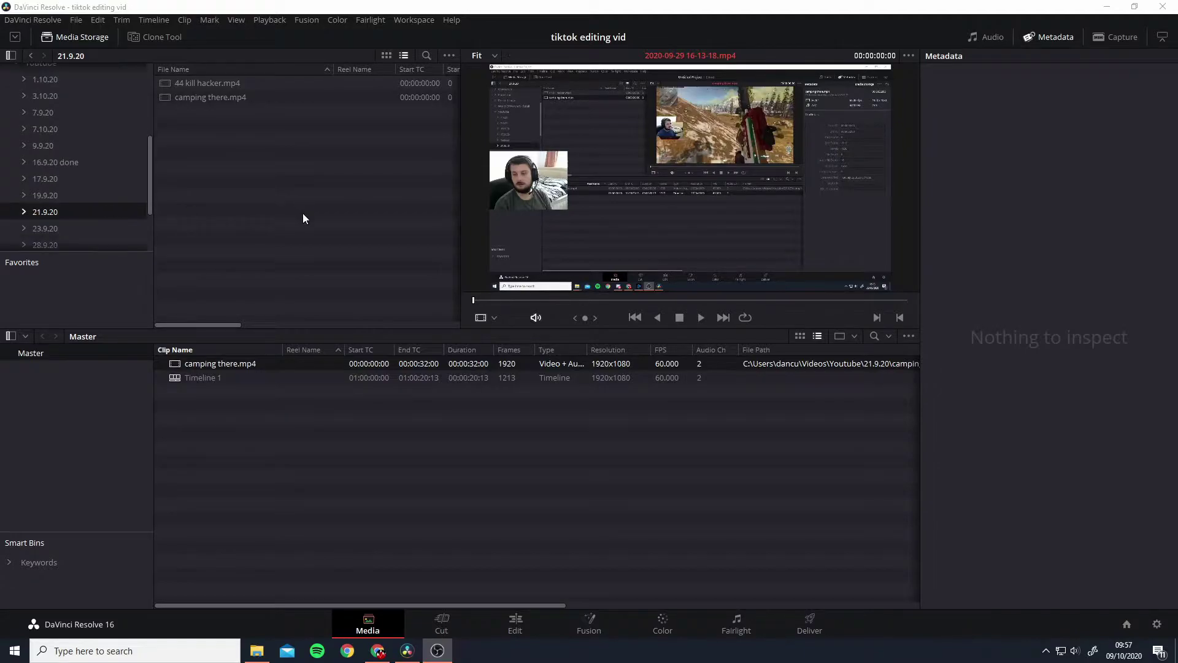
scroll(46, 166, down, 3)
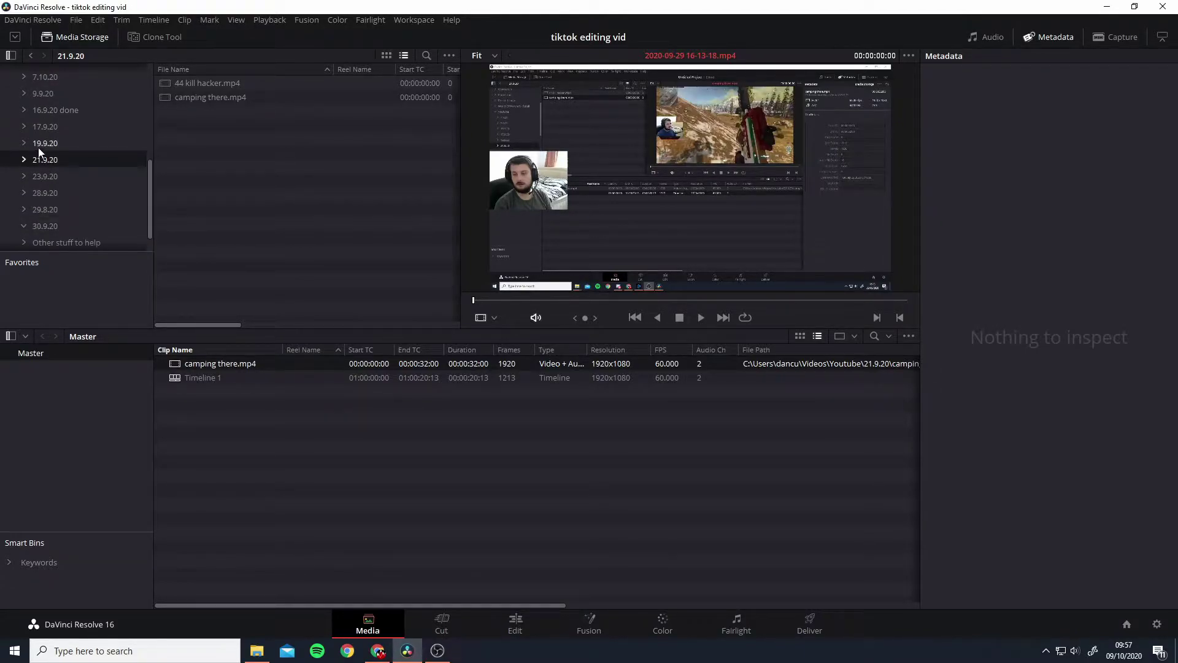
click(38, 145)
click(45, 164)
click(46, 178)
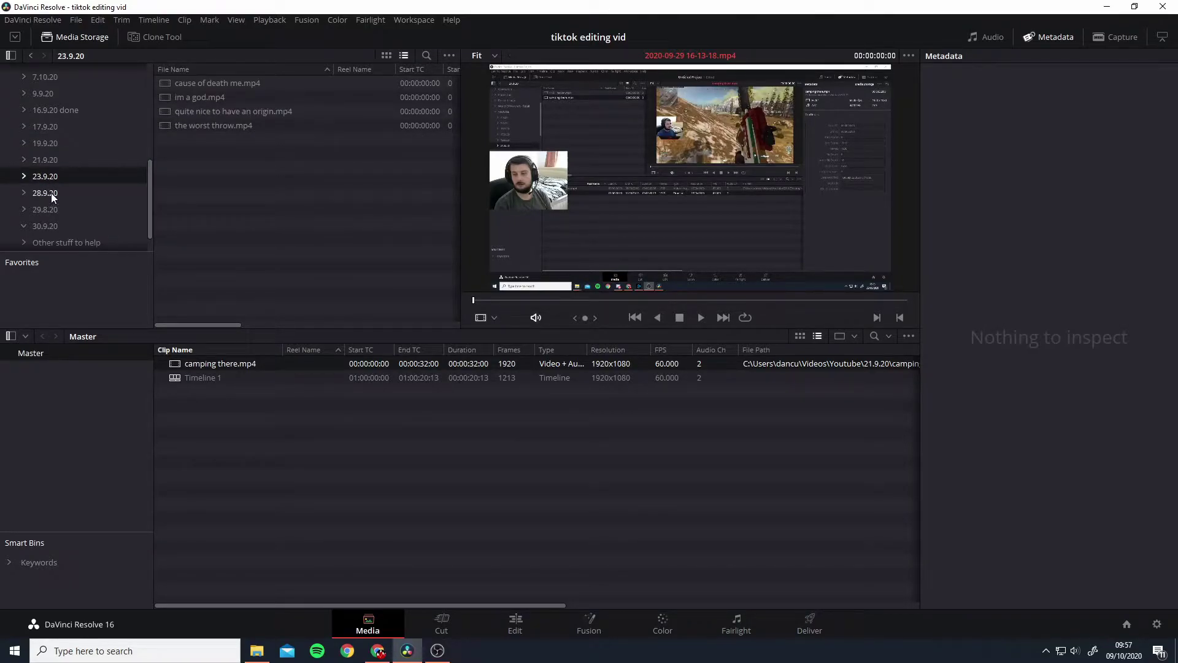
click(51, 165)
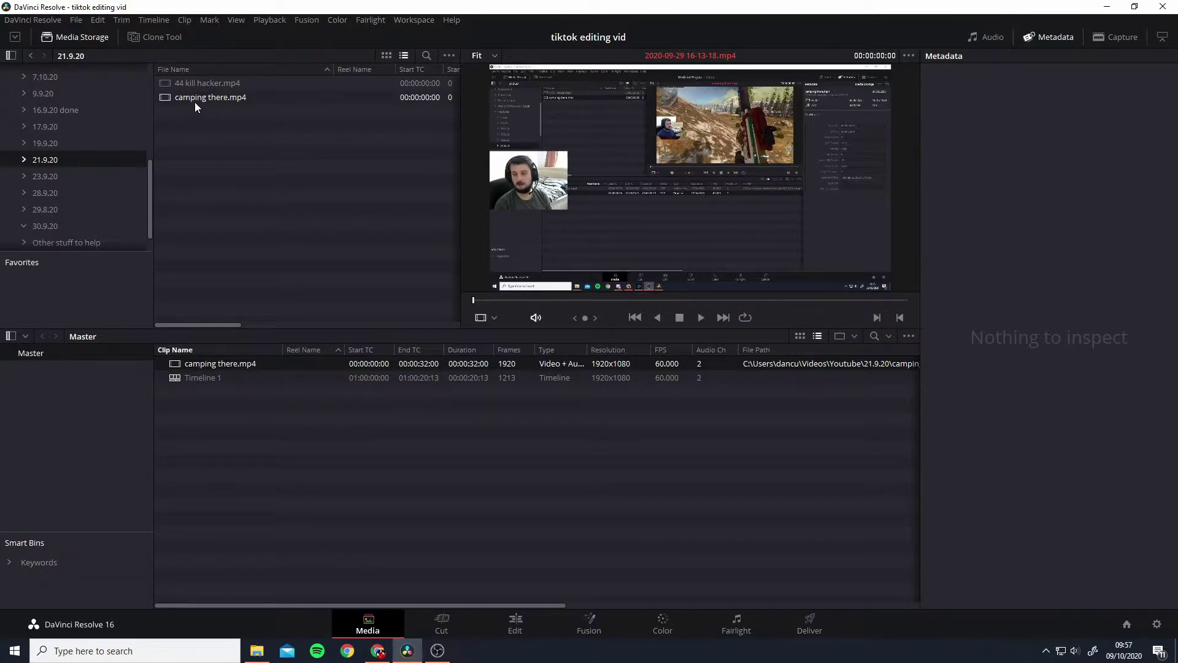
Load camping there.mp4 into the viewer for preview and dismiss its context menu.
drag(195, 106, 239, 103)
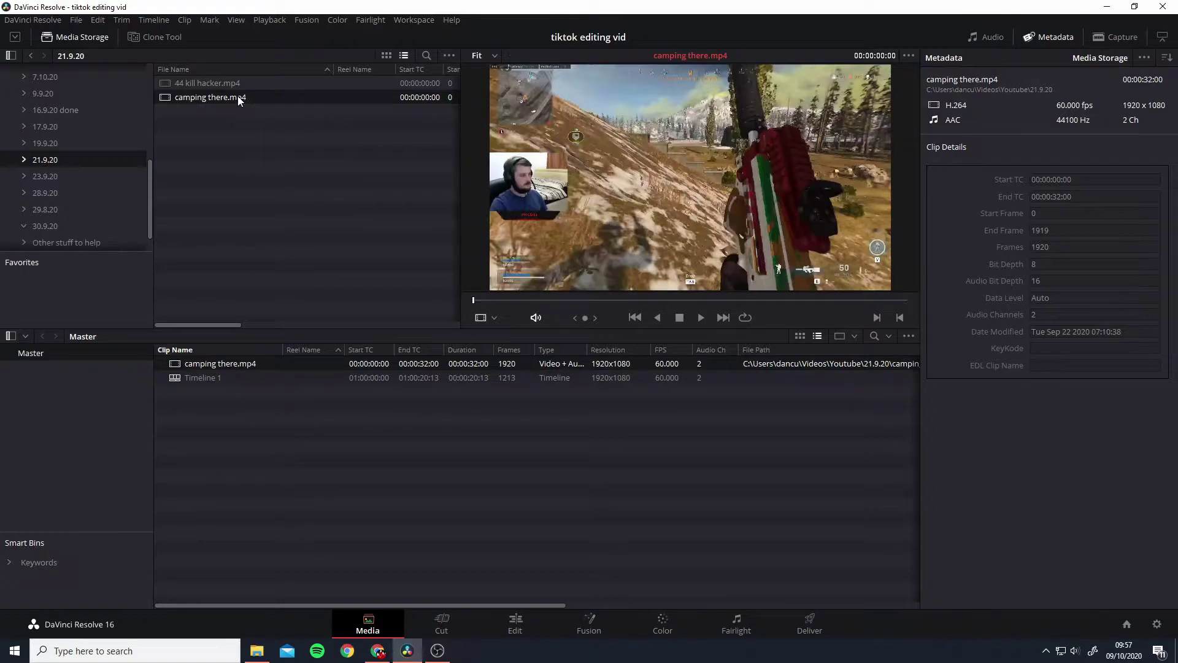
right_click(285, 360)
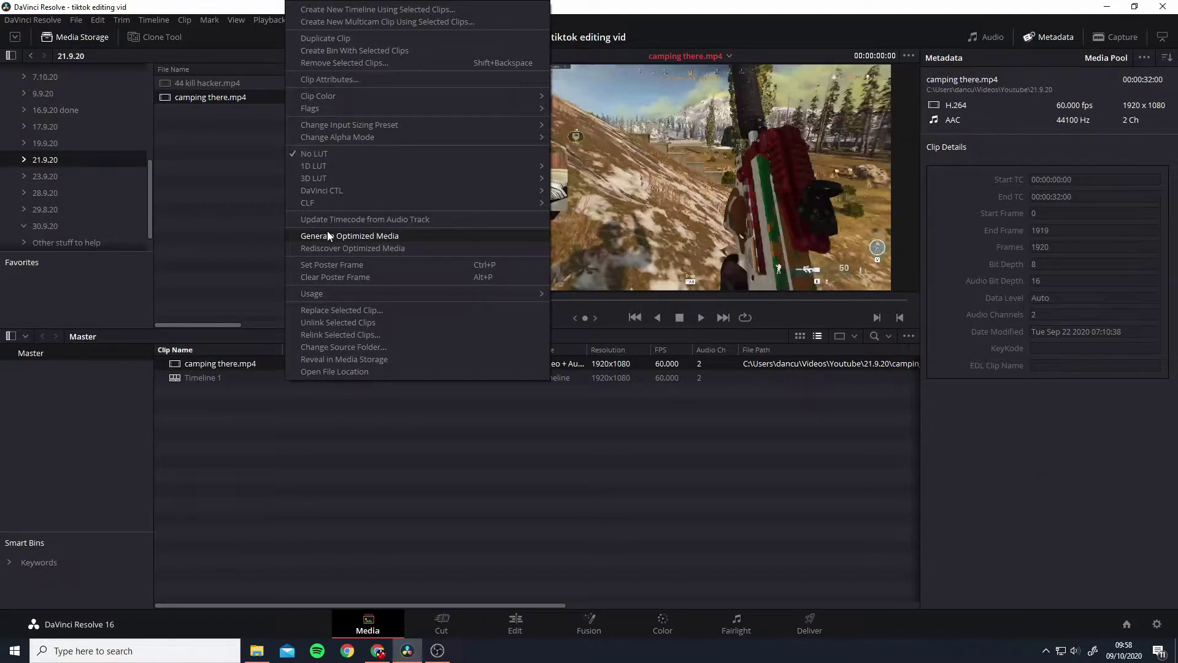
click(262, 241)
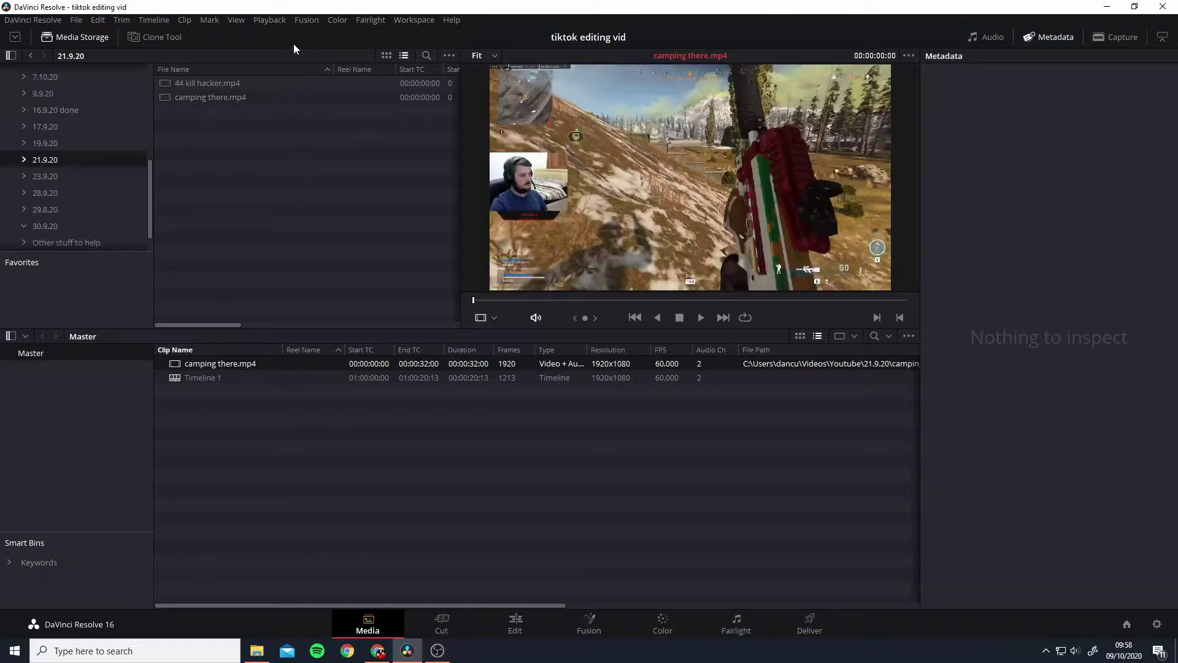
Set the Playback proxy mode to Half Resolution.
click(274, 20)
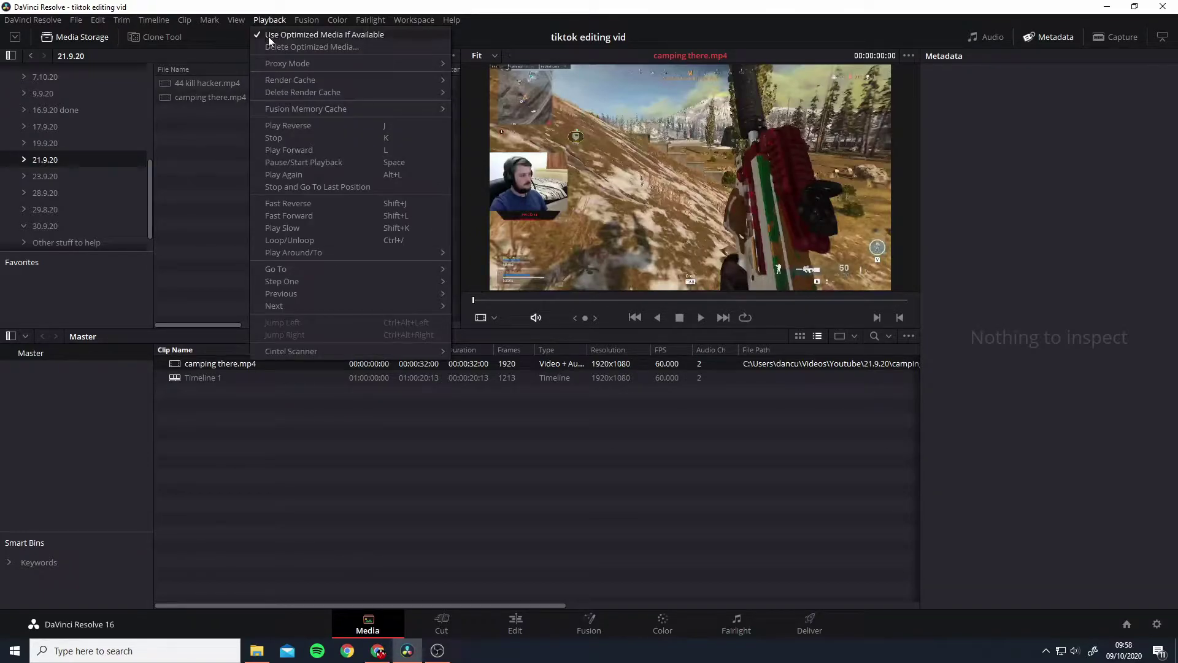
mouse_move(275, 64)
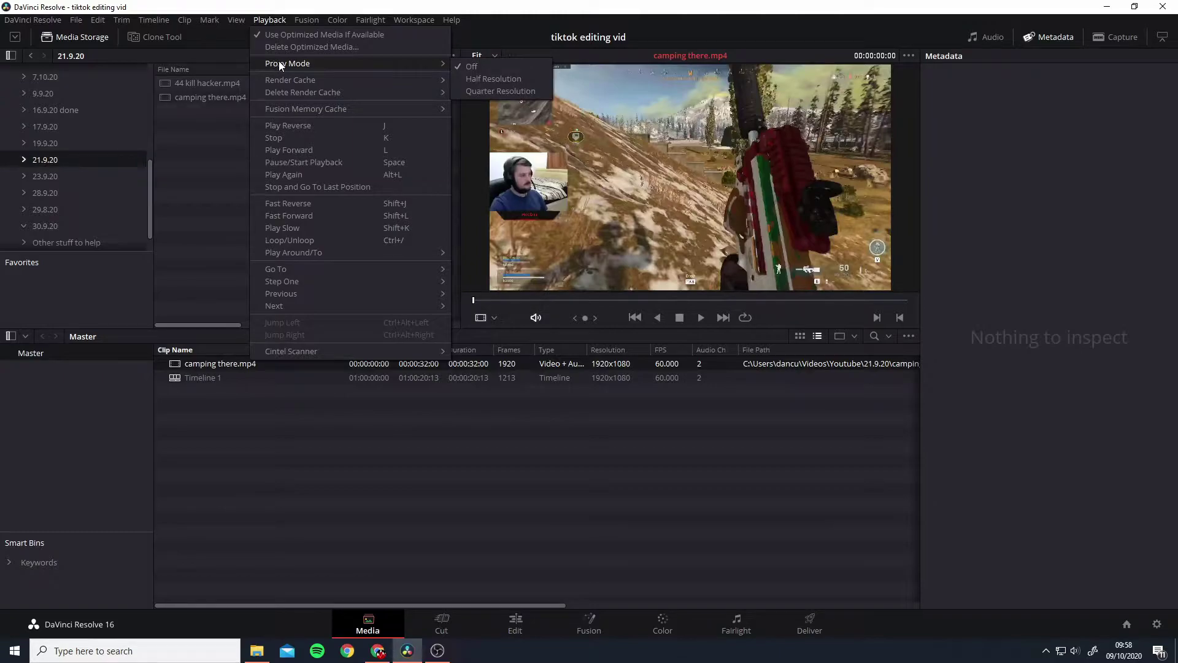
click(468, 78)
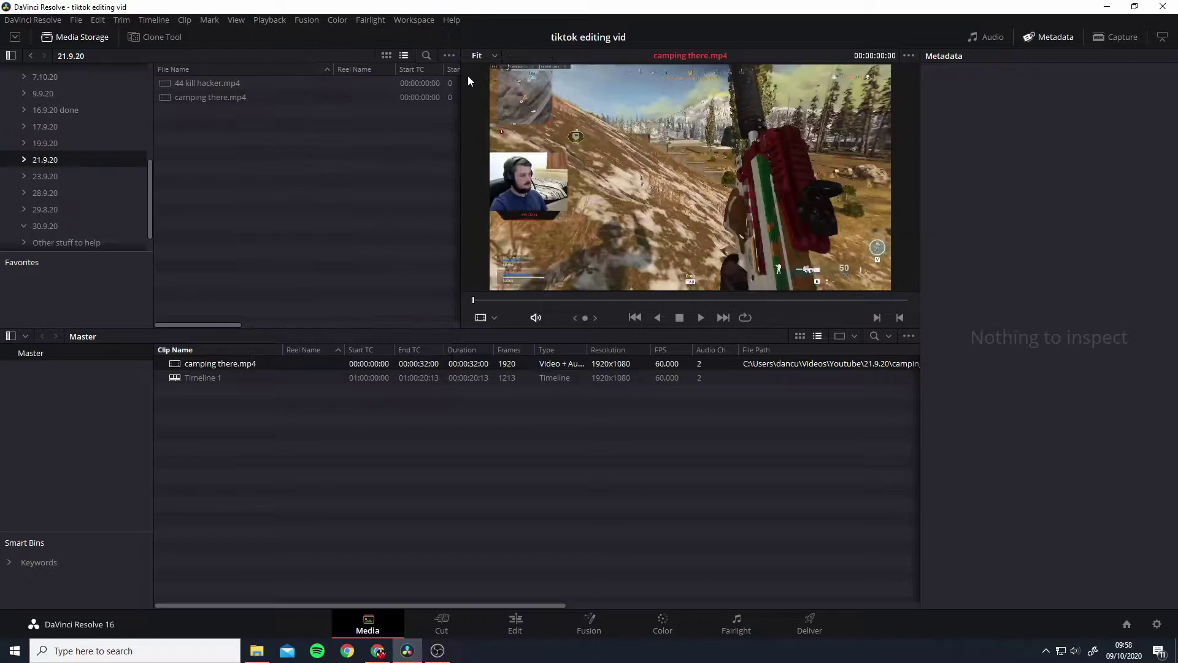
Set the Playback render cache to Smart.
click(265, 20)
mouse_move(289, 75)
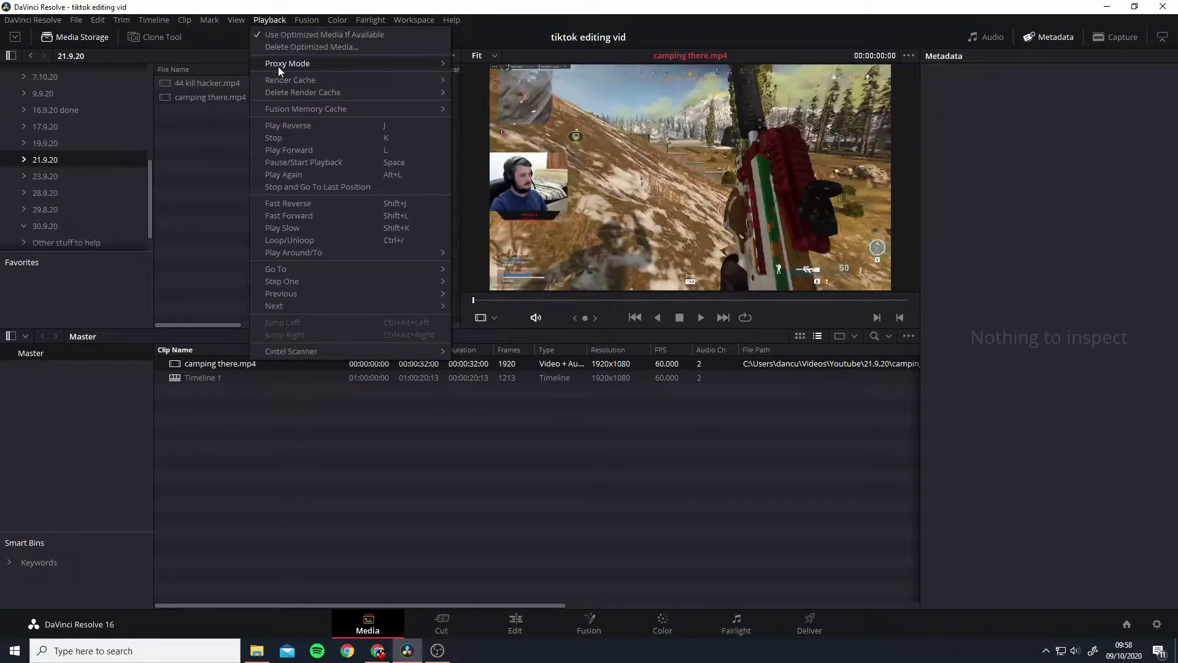
click(494, 95)
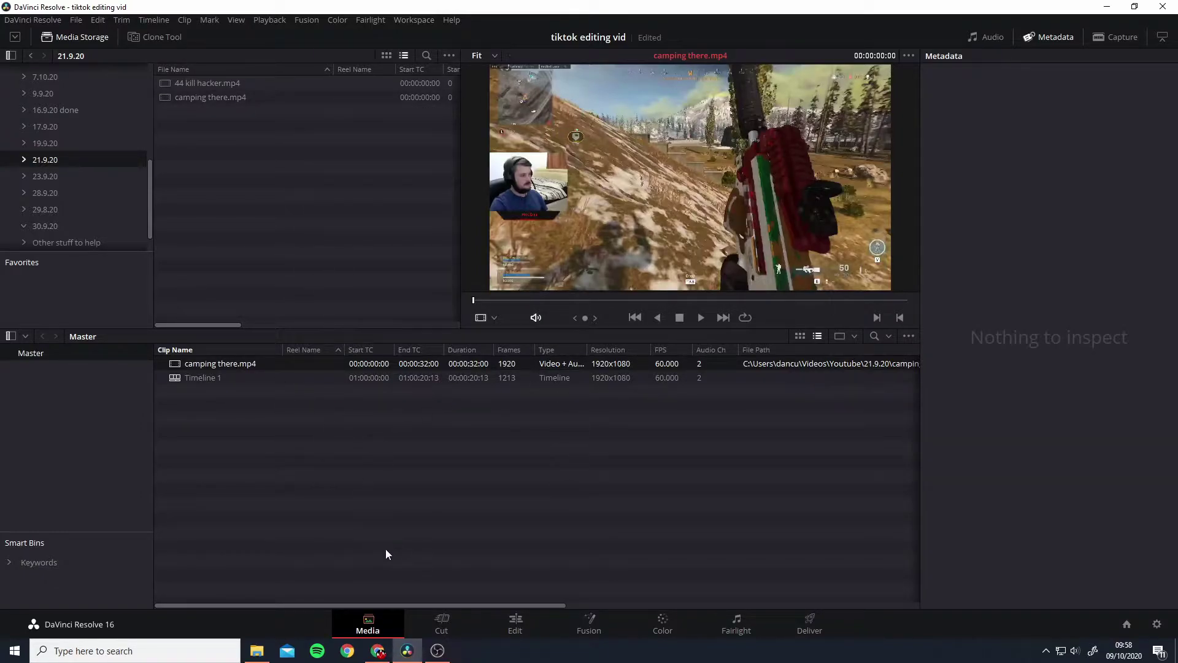
Switch to the Edit page and scrub through Timeline 1's three camping there.mp4 clips.
click(522, 625)
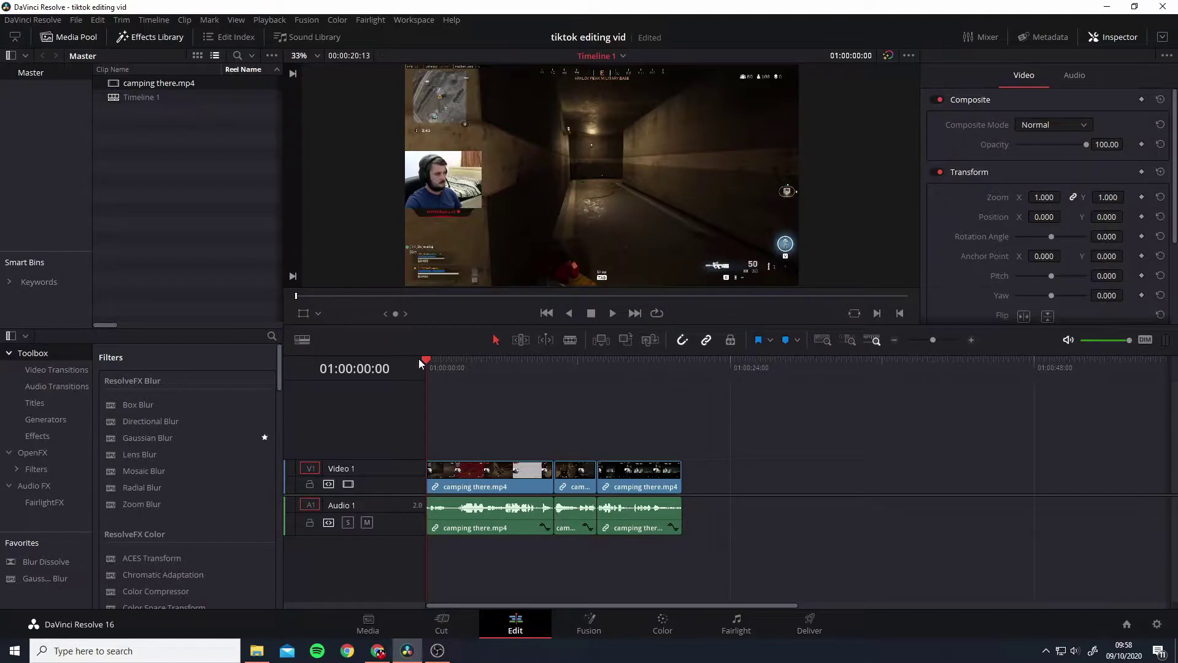
drag(422, 361, 547, 374)
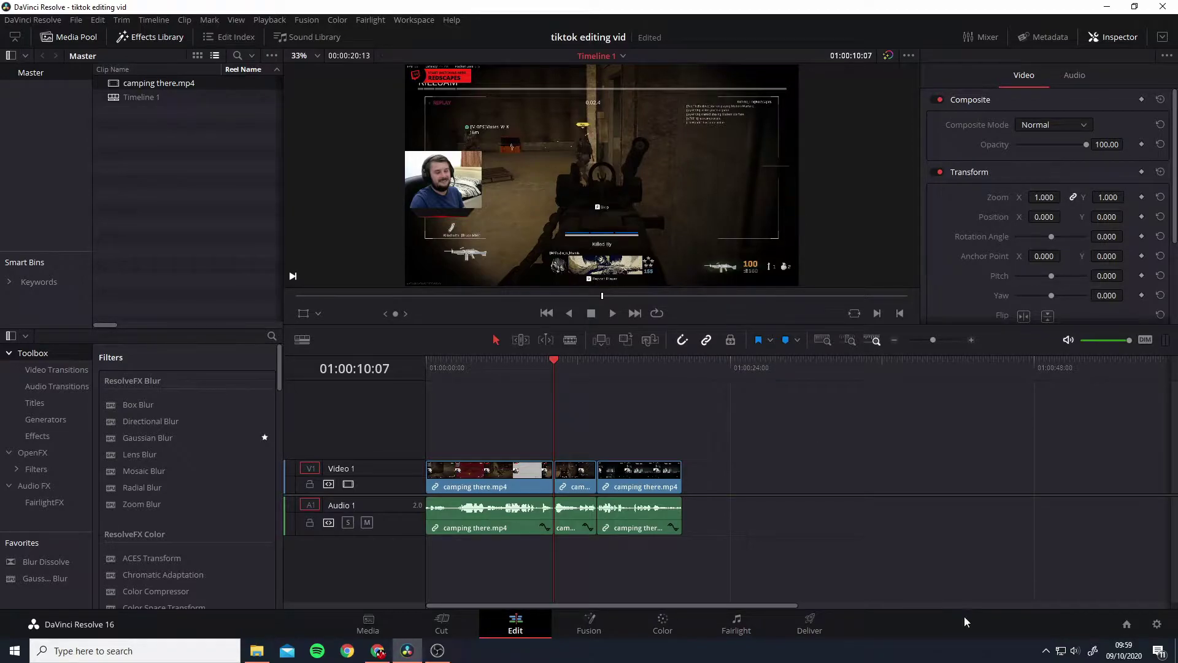
In Project Settings, set a Custom timeline resolution of 1080 x 1920 and save.
click(1157, 626)
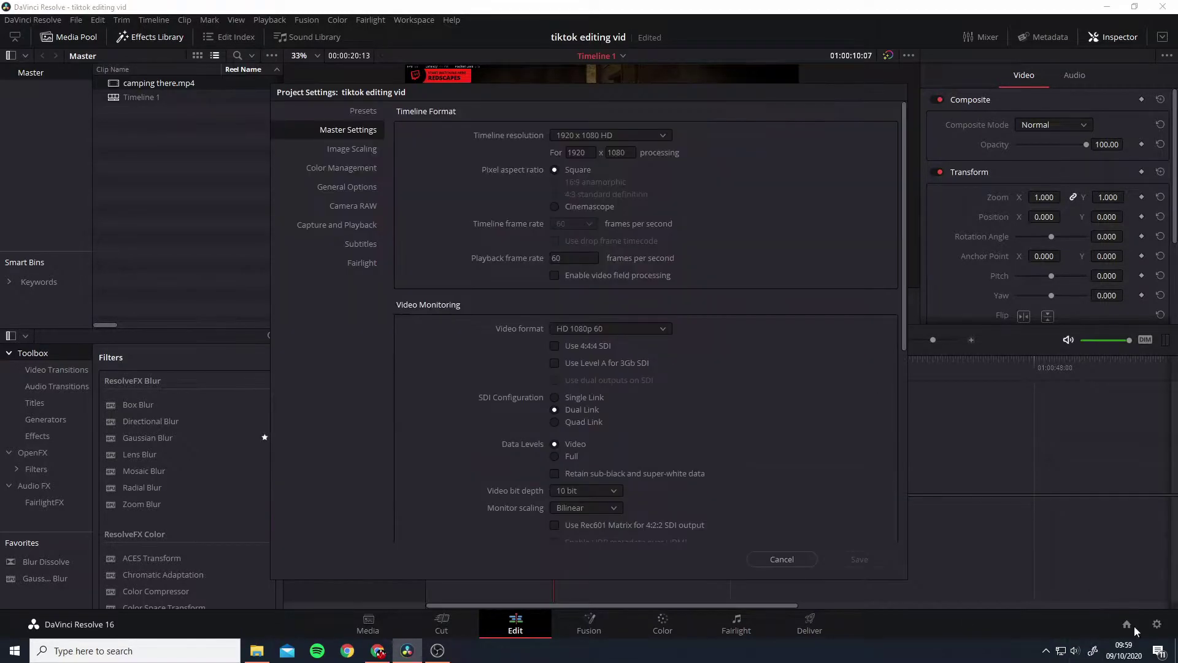
click(586, 135)
scroll(587, 173, up, 1)
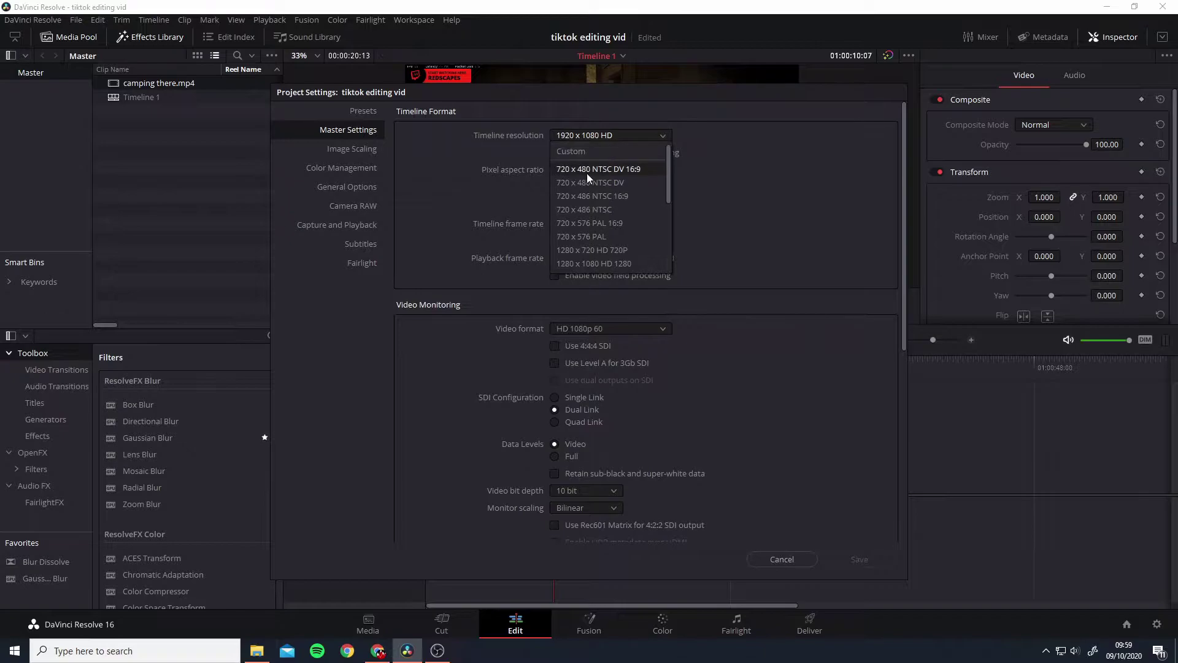
click(576, 152)
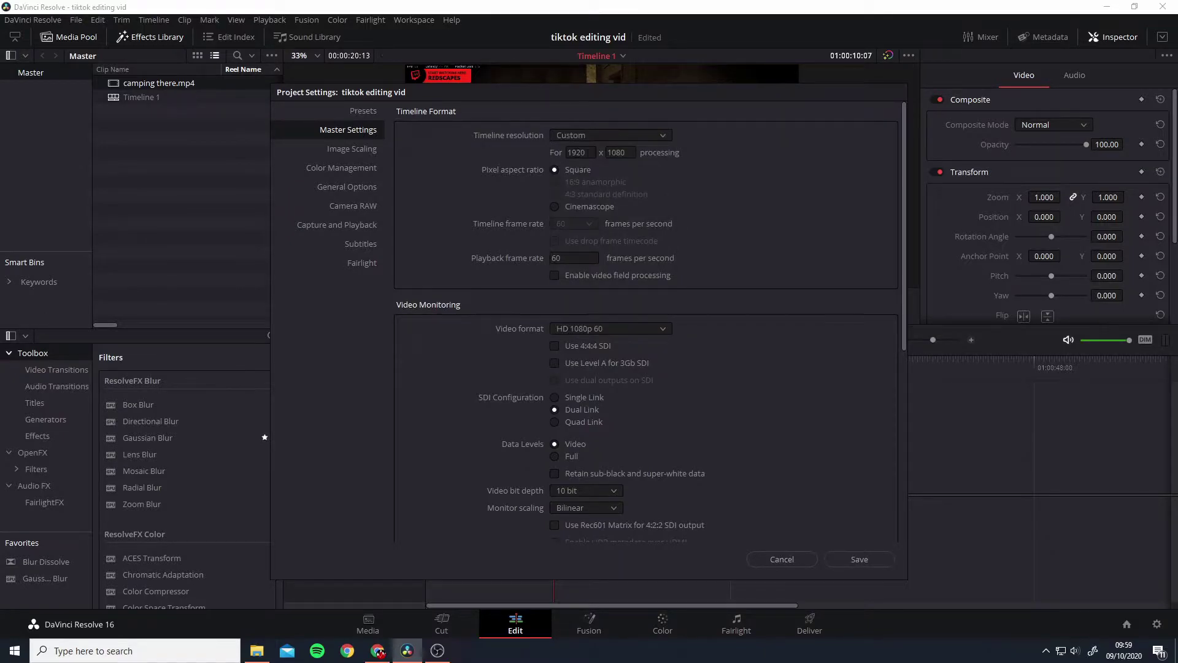
click(592, 152)
text(1080)
key(Tab)
text(1920)
click(846, 556)
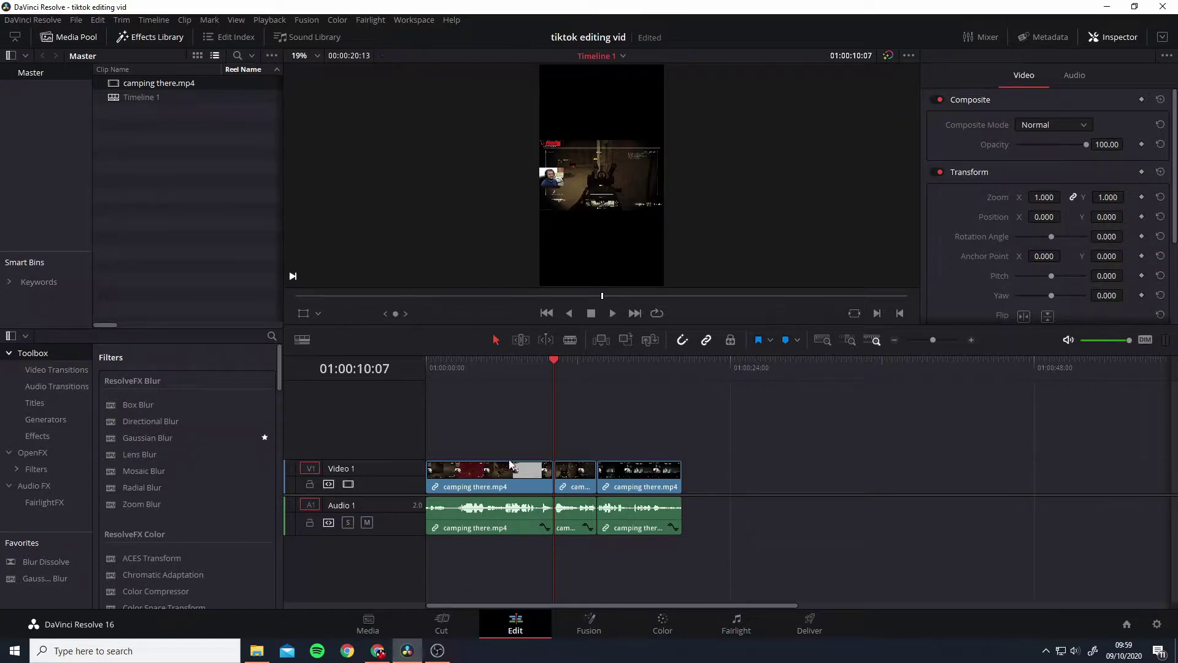
Select the three camping there.mp4 clips and return the playhead to the timeline start.
click(502, 481)
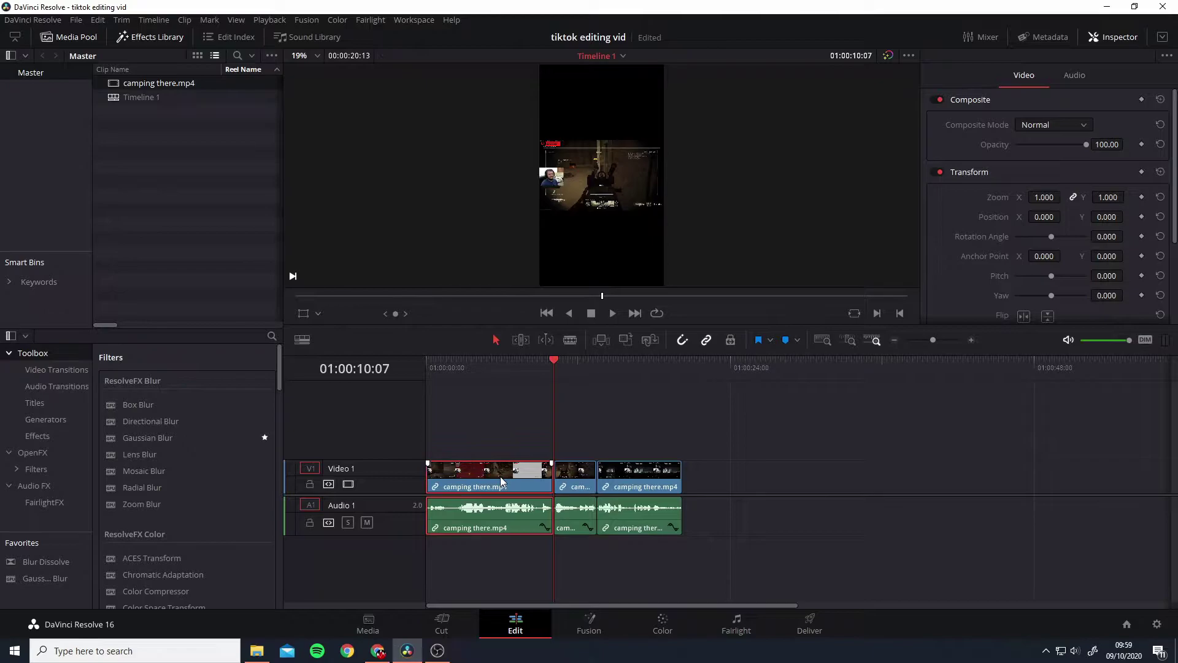
ctrl+click(577, 483)
ctrl+click(624, 480)
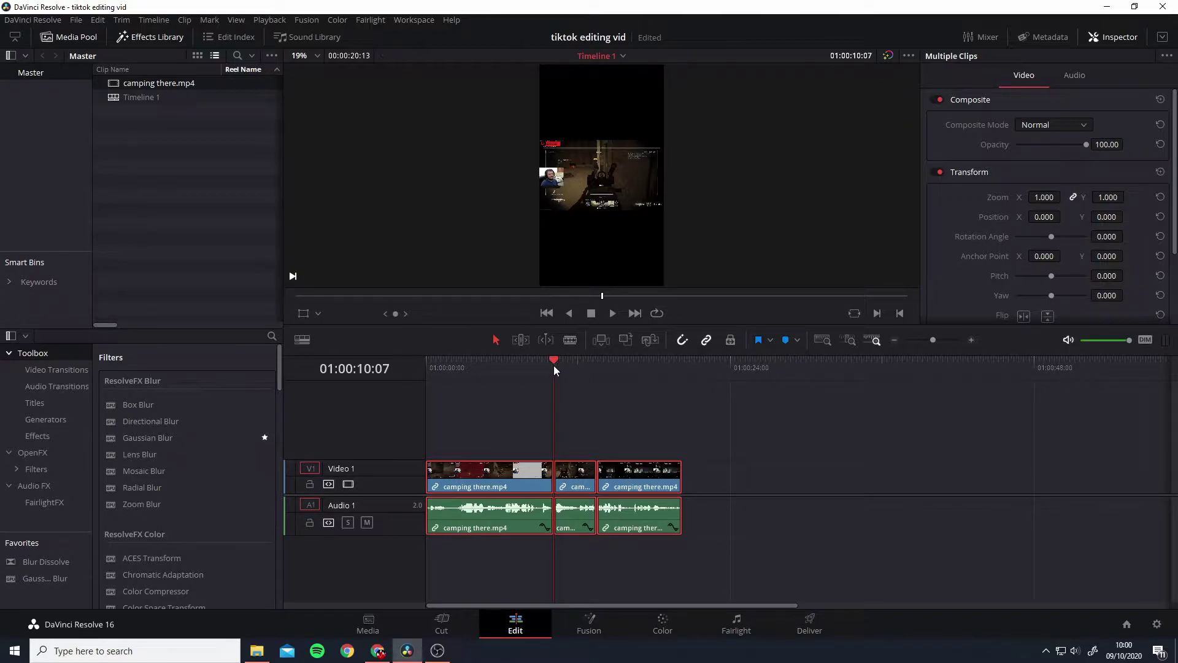
drag(552, 359, 423, 374)
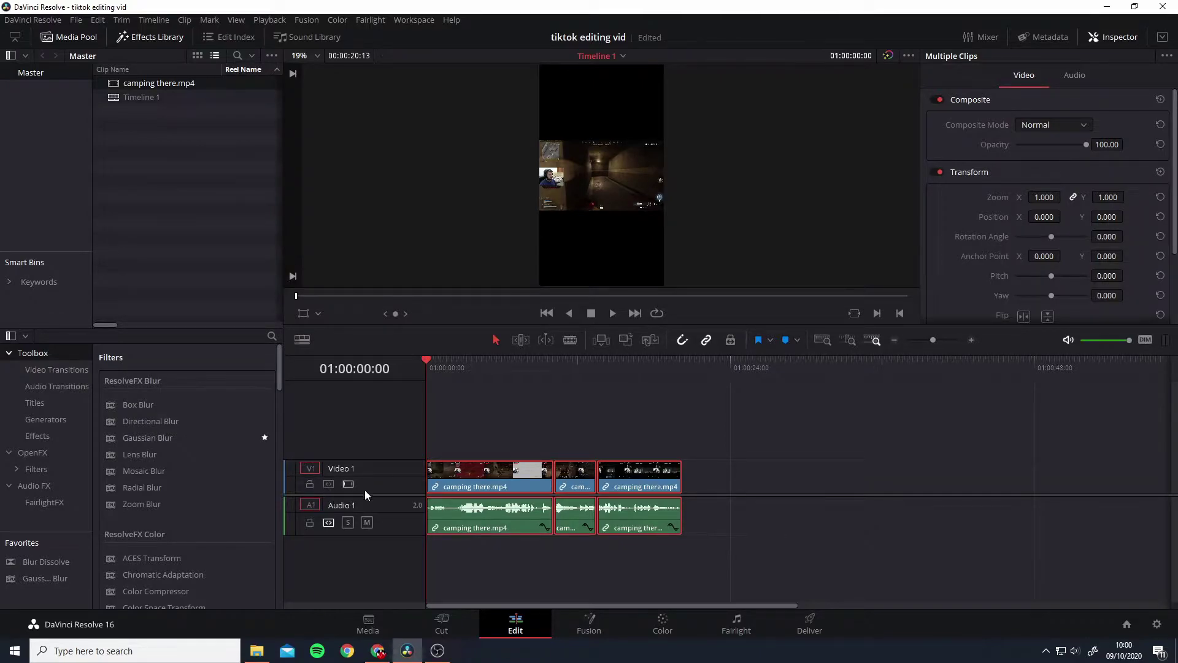
Paste the copies onto a new Video 2 track and turn off V1 auto track select.
right_click(440, 440)
click(447, 447)
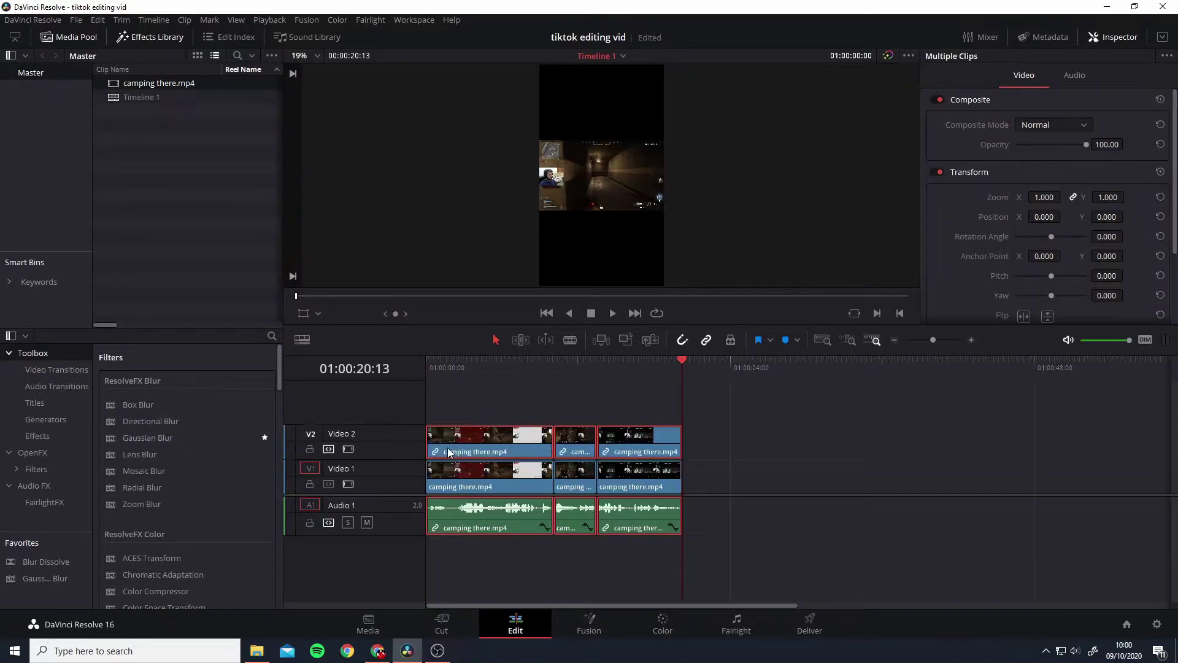
click(330, 484)
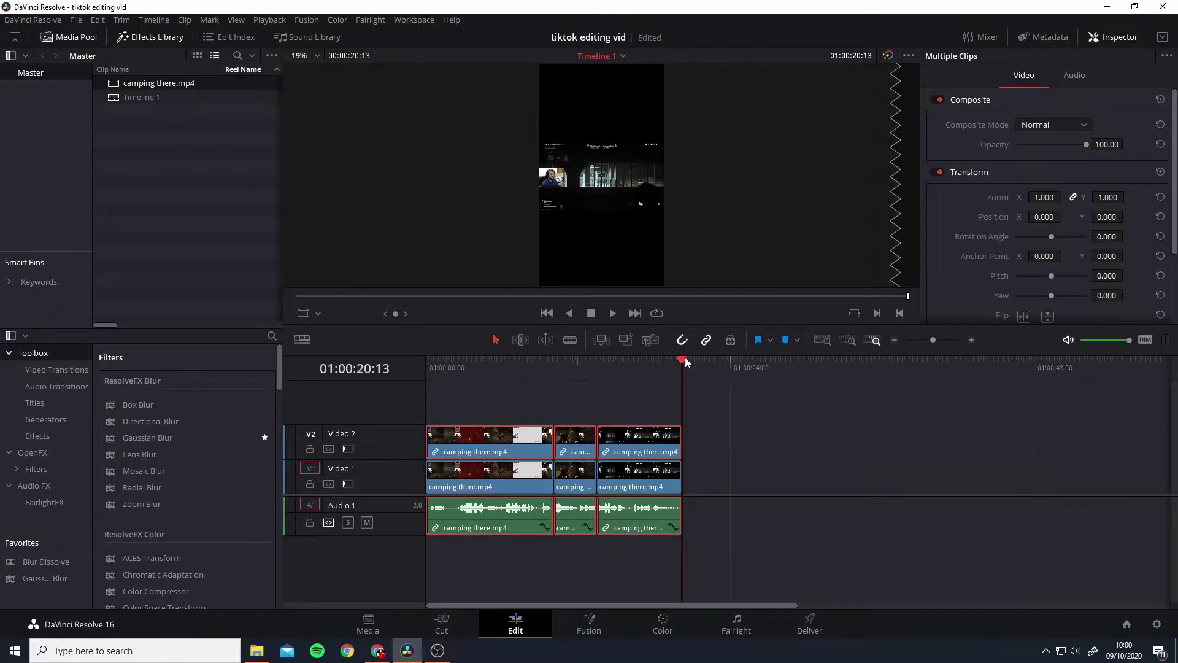
drag(682, 358, 413, 371)
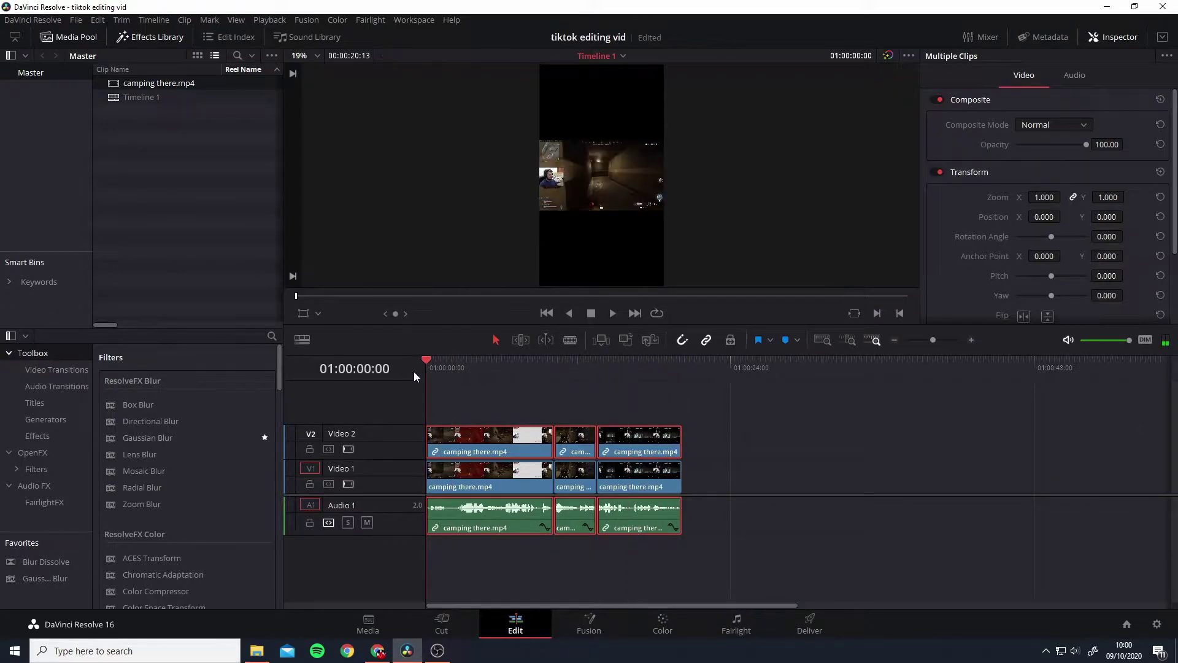
Paste a third copy of the clips onto Video 3, then unlink the first clip's audio.
key(ctrl+v)
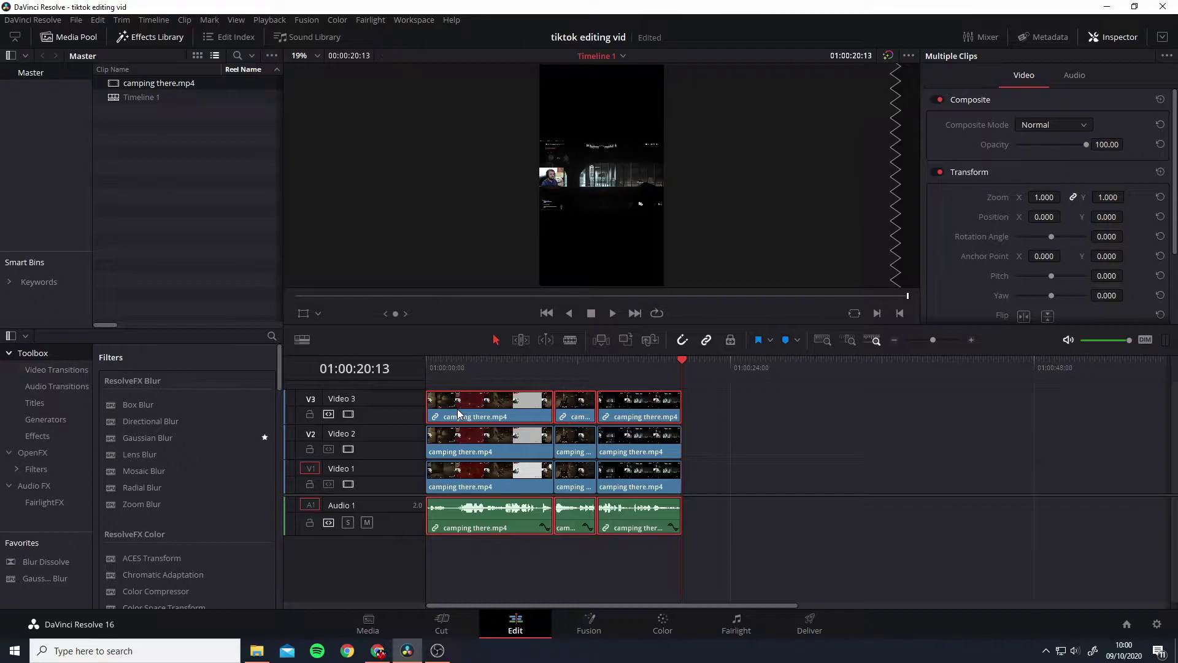
click(519, 543)
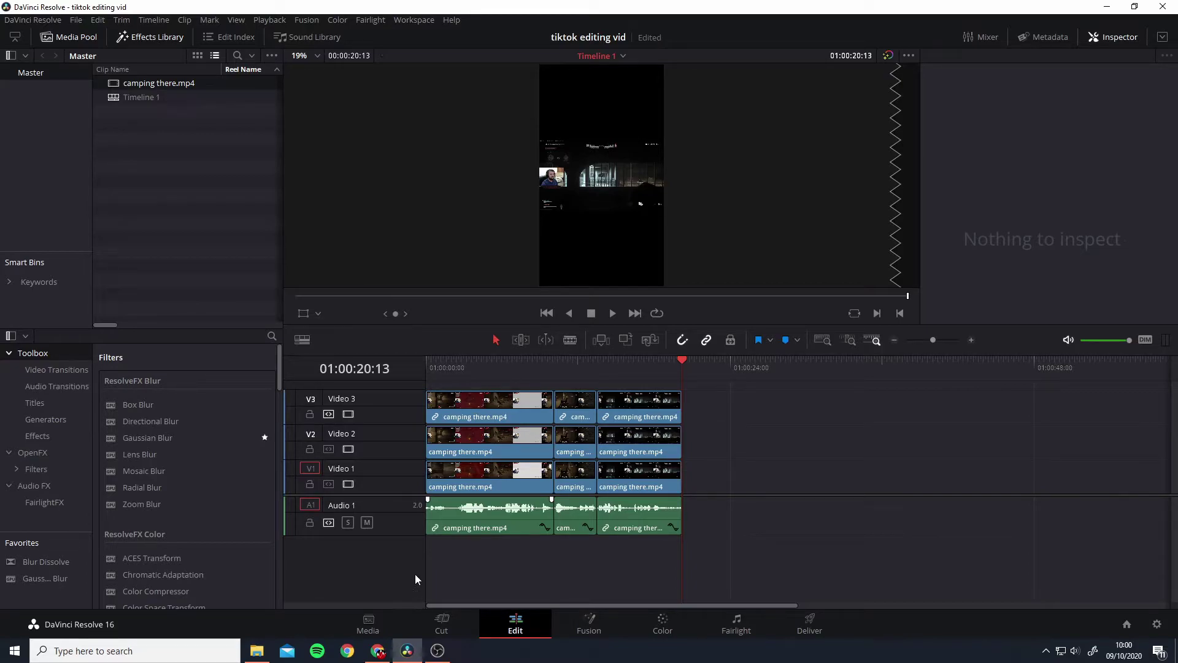
click(464, 528)
right_click(463, 527)
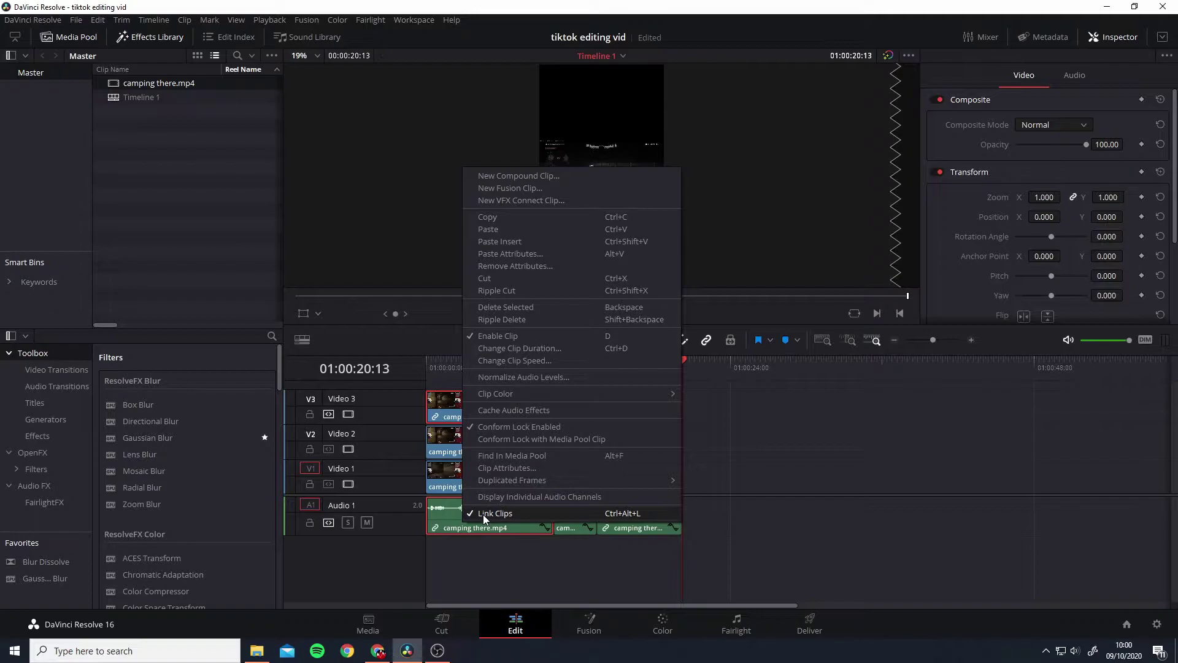
click(484, 515)
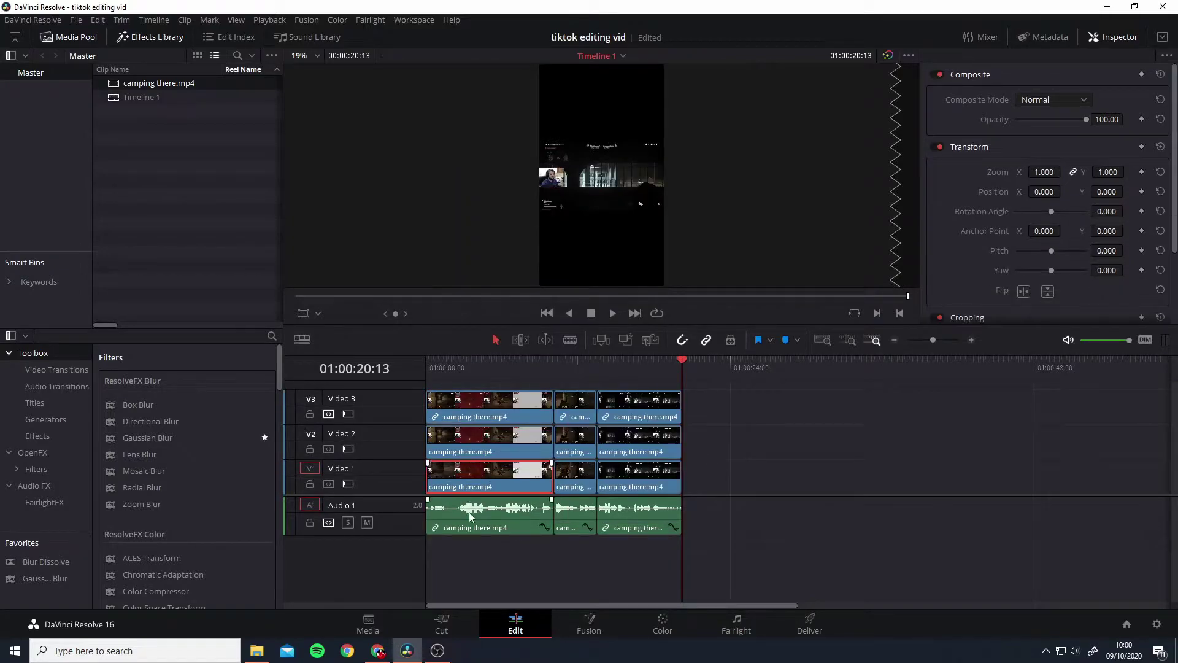
Select the first audio clip alone to confirm it is unlinked from its video.
right_click(469, 512)
click(483, 508)
click(487, 510)
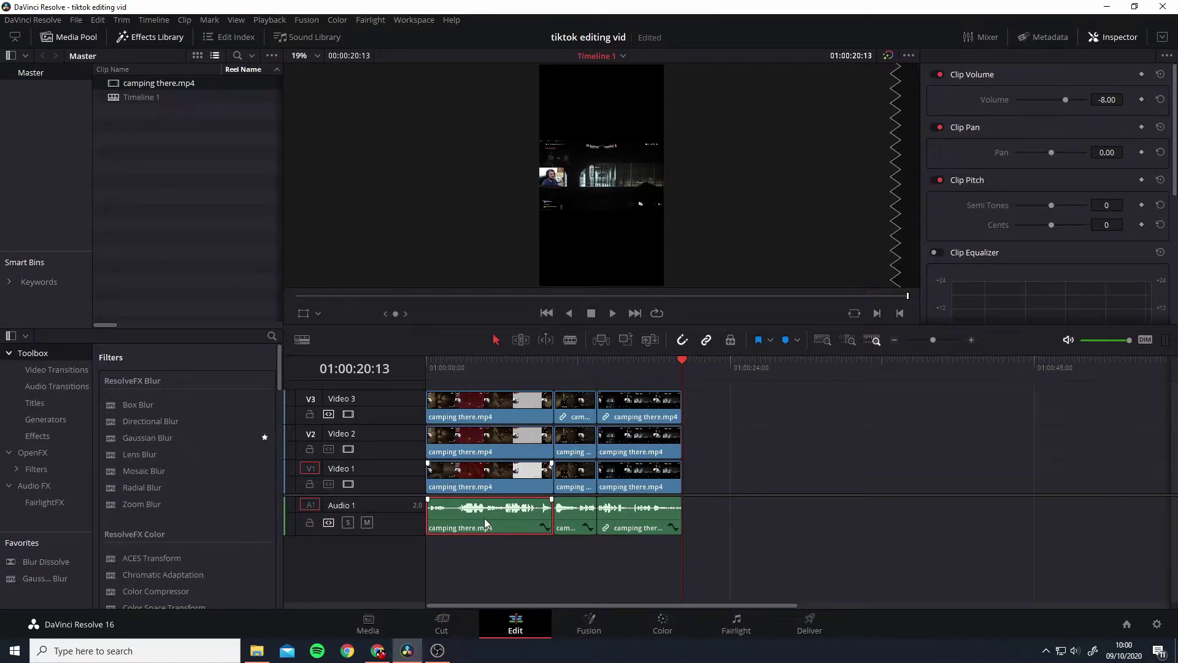
right_click(484, 518)
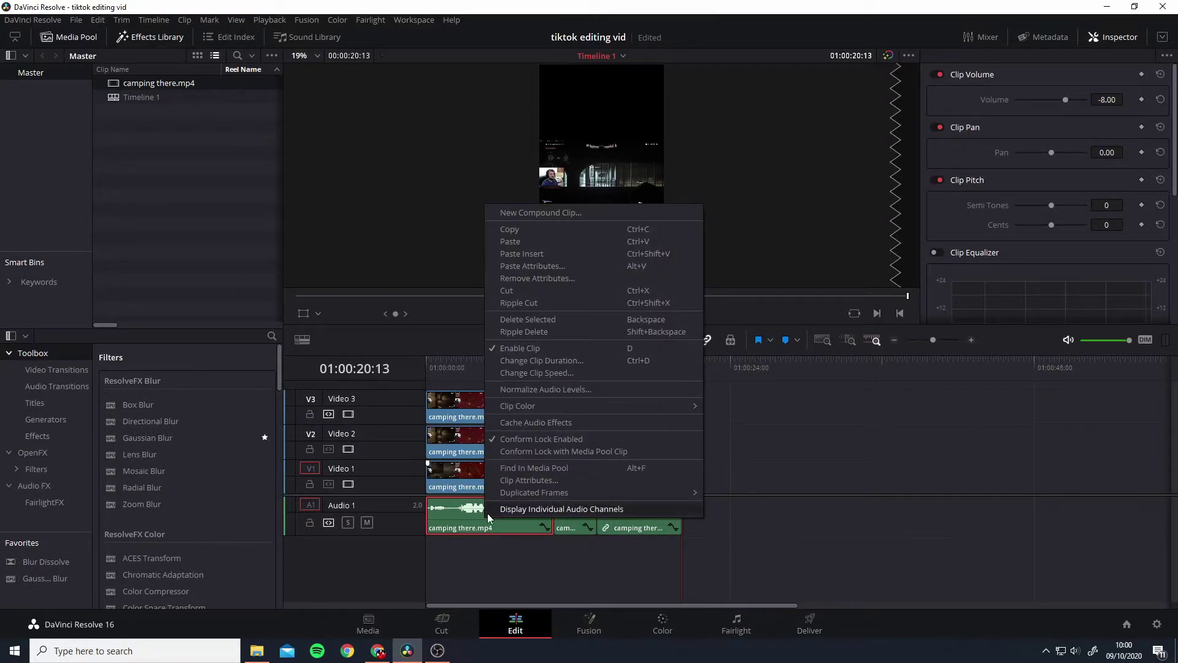
click(500, 554)
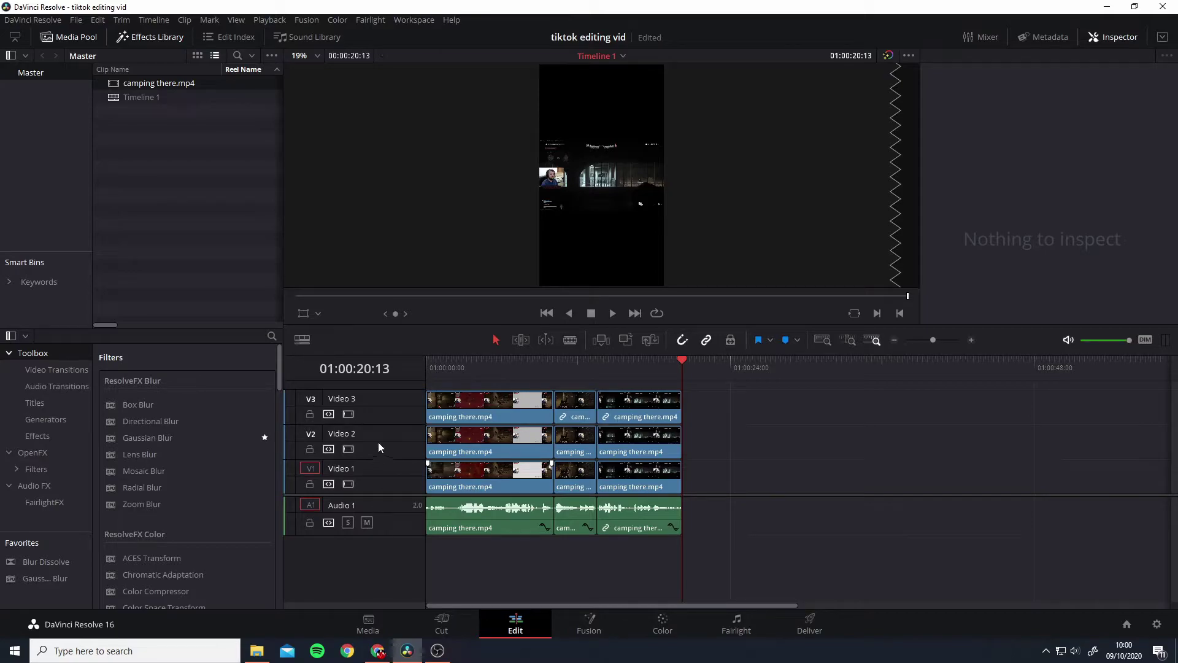
Disable the Video 3 and Video 2 tracks and select all three Video 1 clips.
click(349, 415)
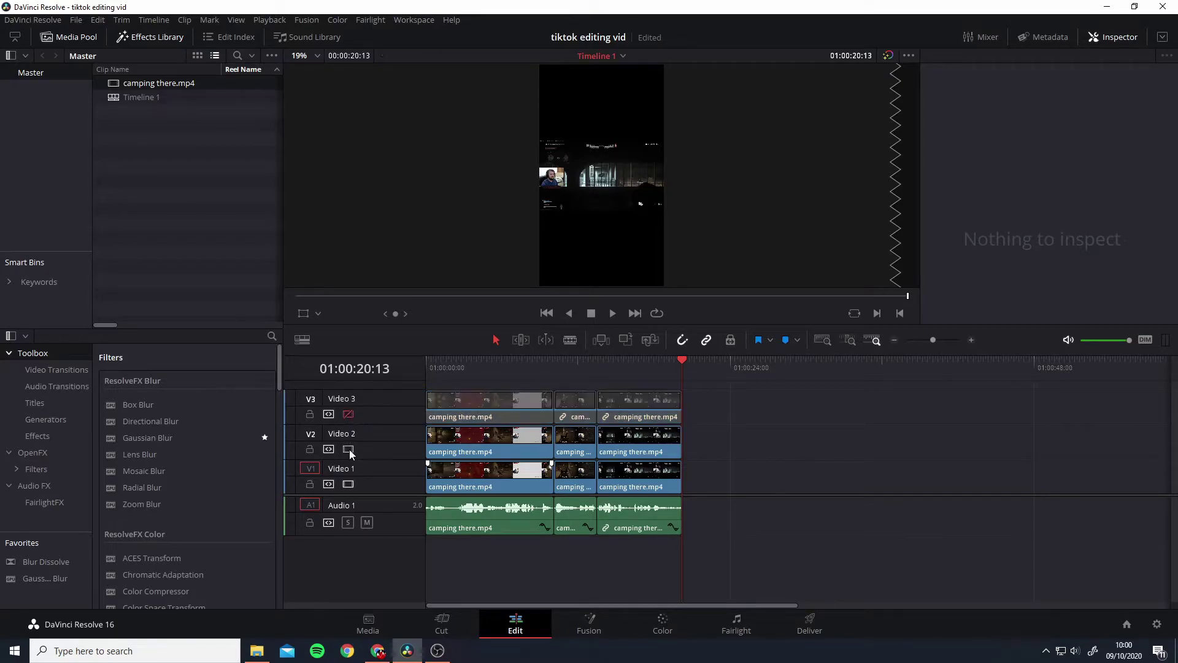
click(349, 450)
click(452, 484)
click(576, 487)
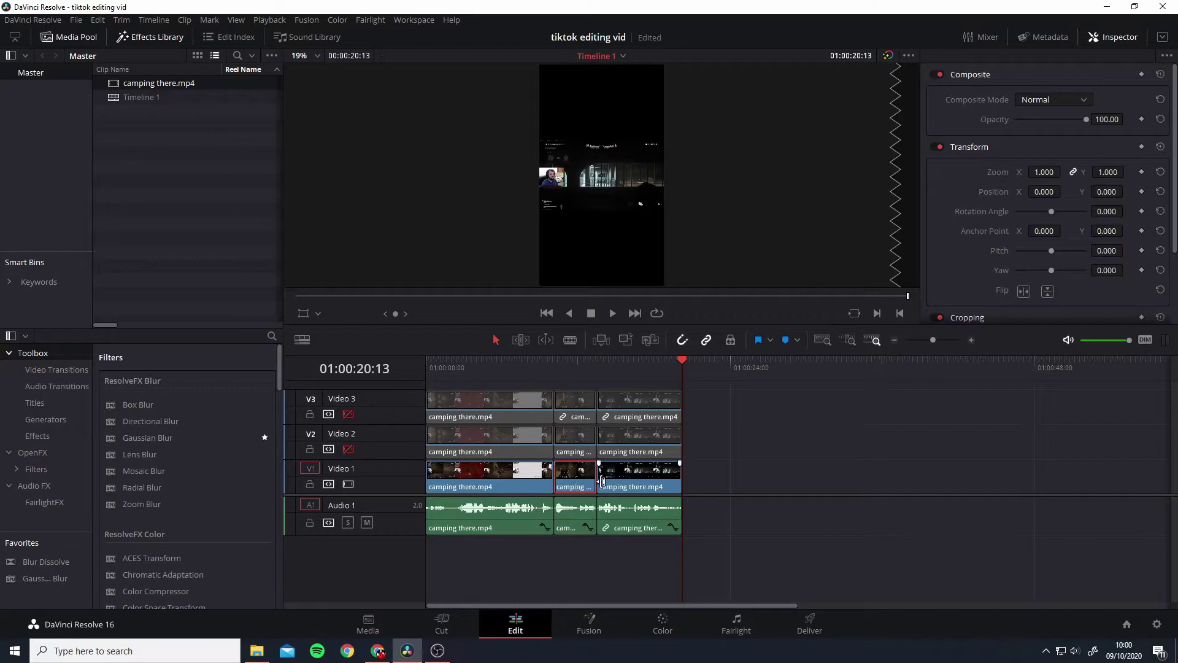
click(628, 485)
ctrl+click(489, 488)
ctrl+click(571, 486)
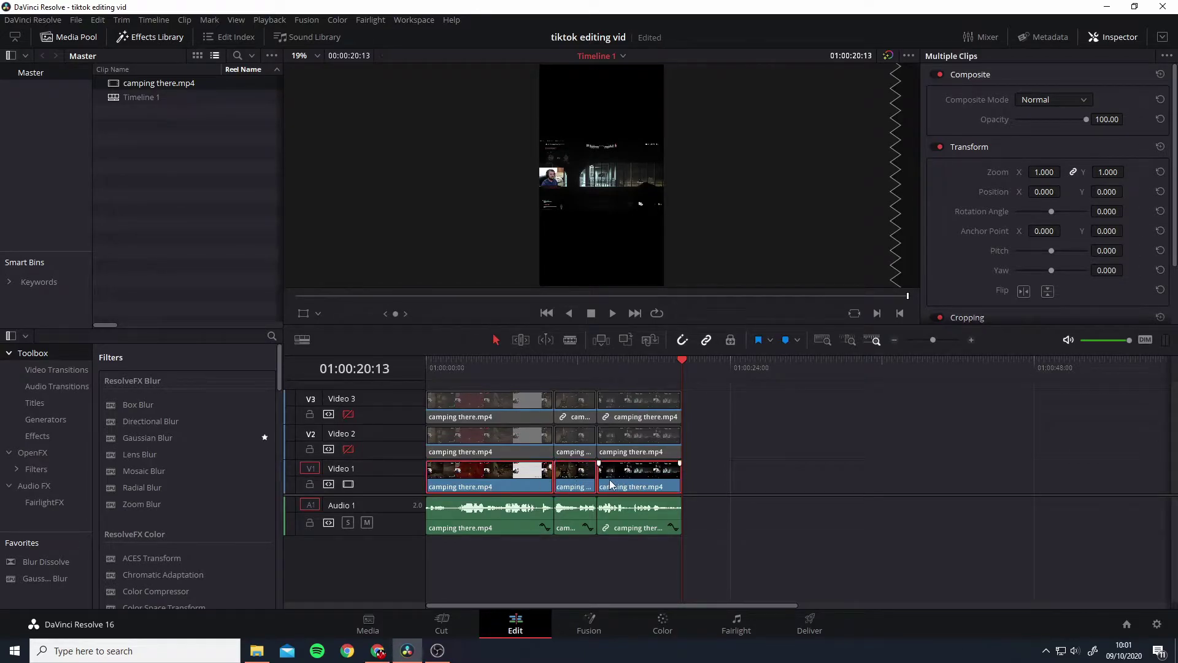
ctrl+click(631, 477)
Set the Inspector Zoom of the Video 1 clips to 4.
click(1034, 172)
text(4)
key(Return)
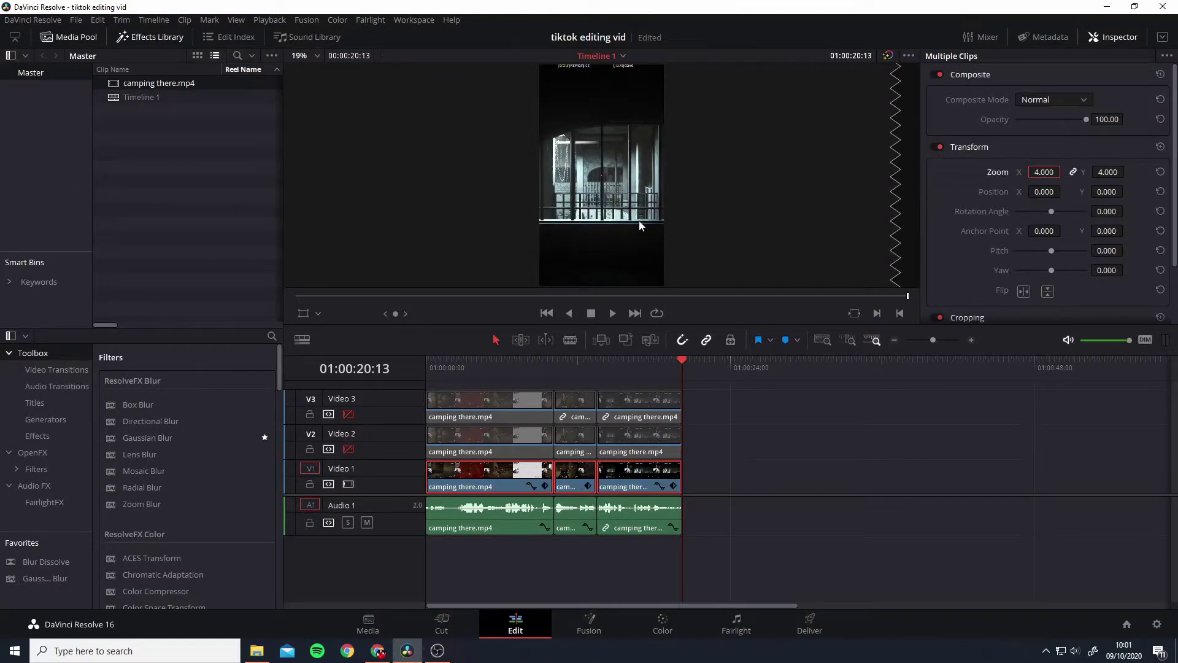
Apply the OpenFX Gaussian Blur filter to the Video 1 clips.
click(35, 453)
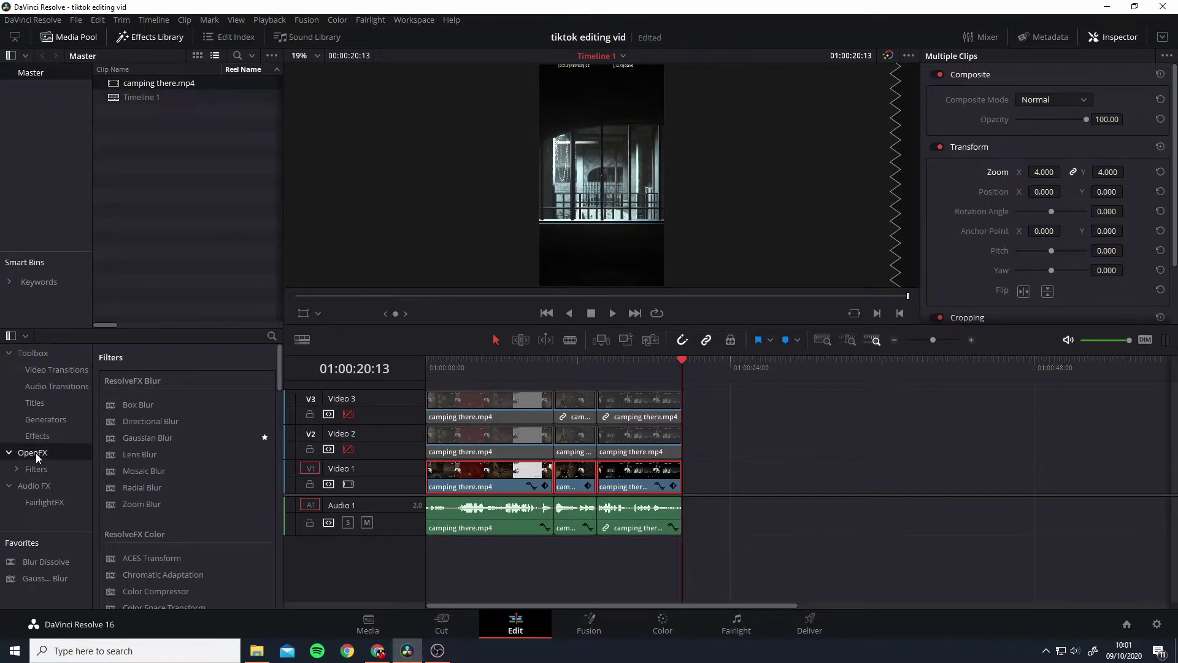
click(41, 470)
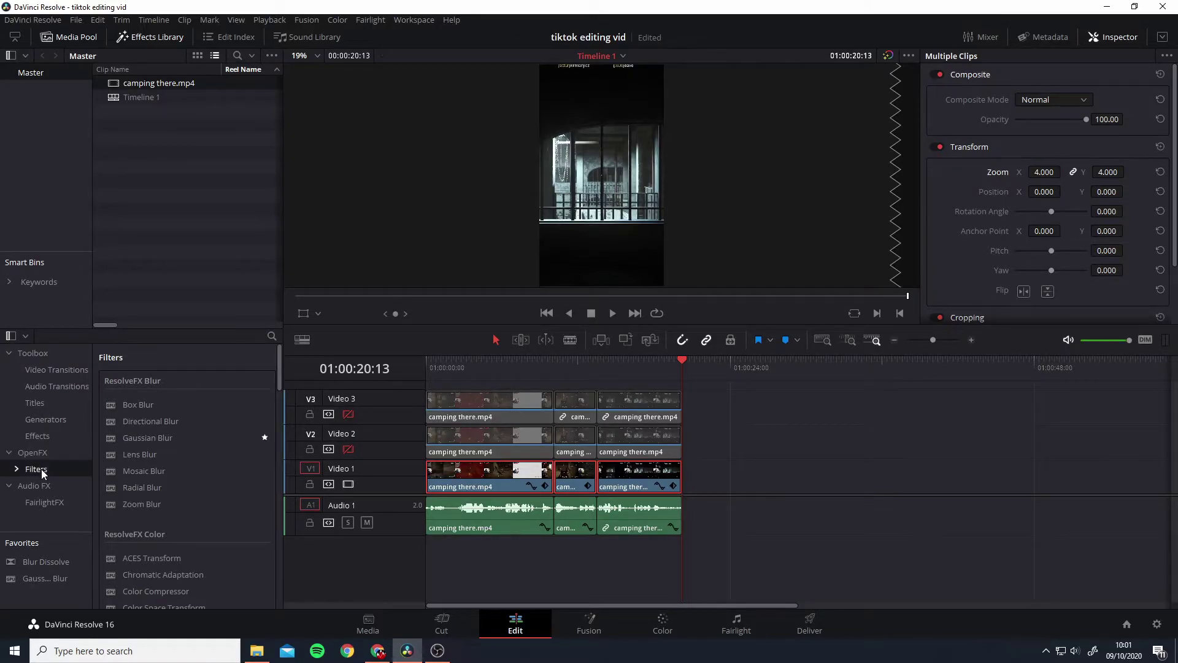
scroll(178, 396, down, 8)
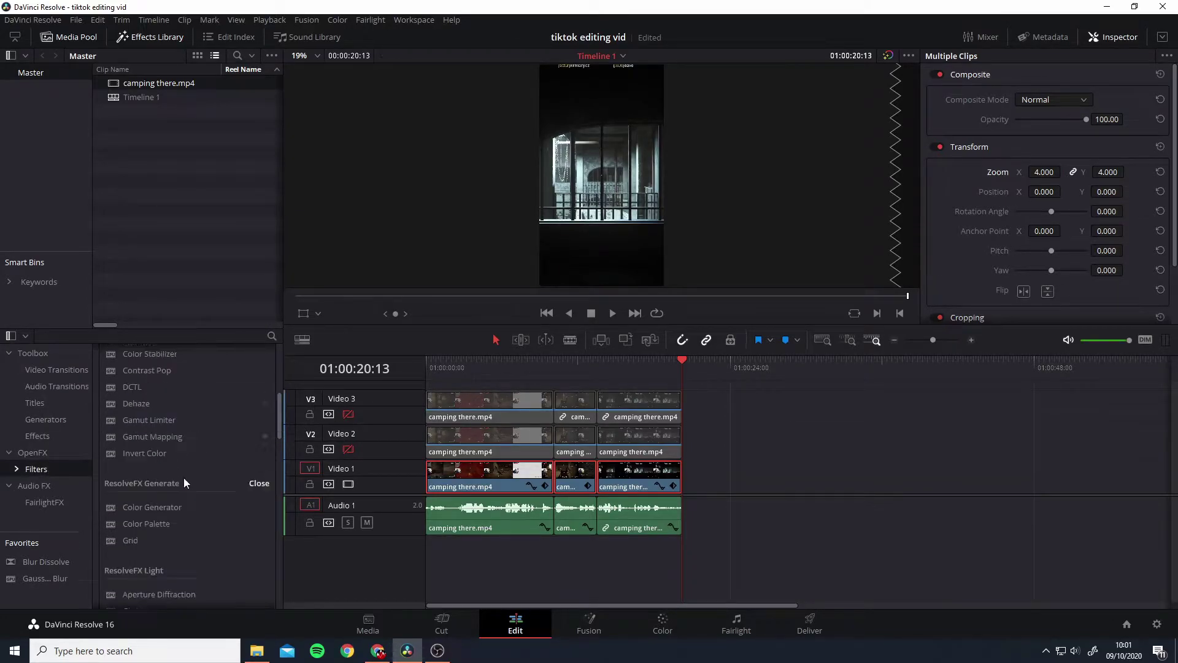
scroll(183, 478, up, 8)
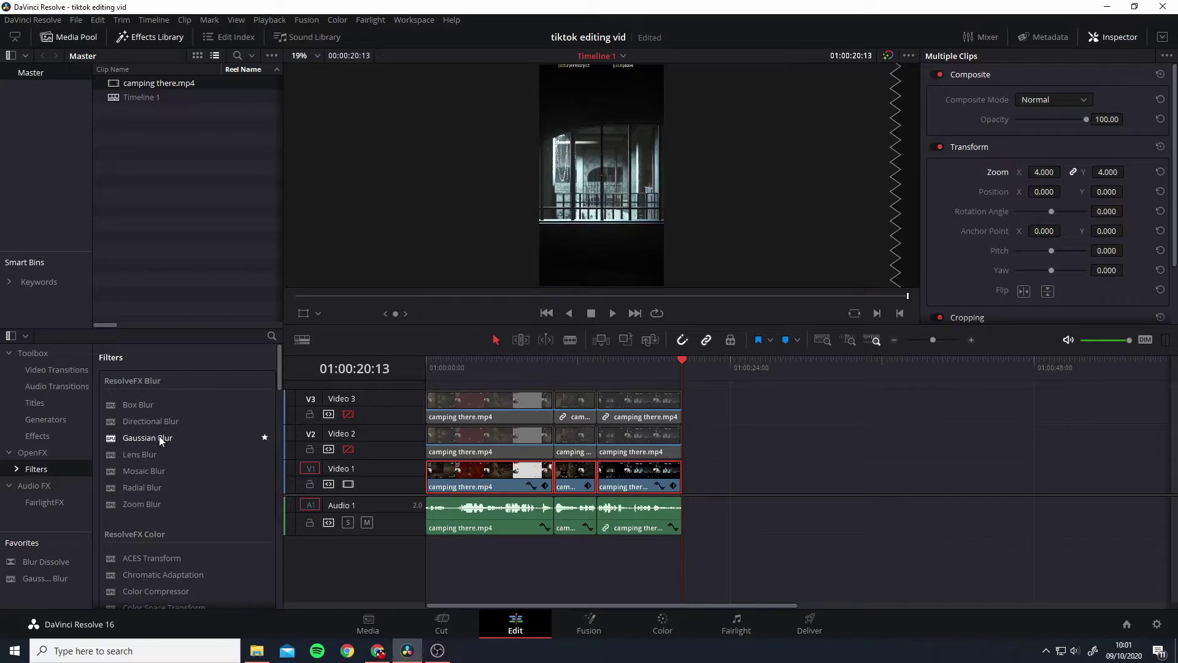
drag(160, 437, 481, 473)
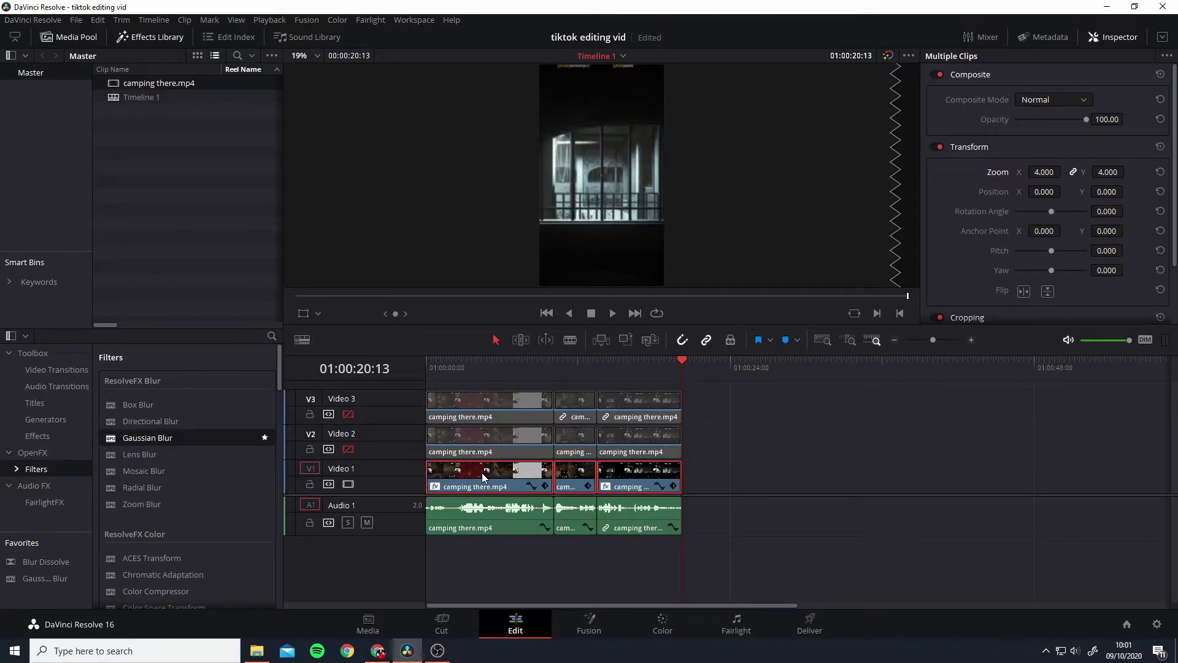
Select the first Video 1 clip alone and view its Gaussian Blur settings.
click(790, 474)
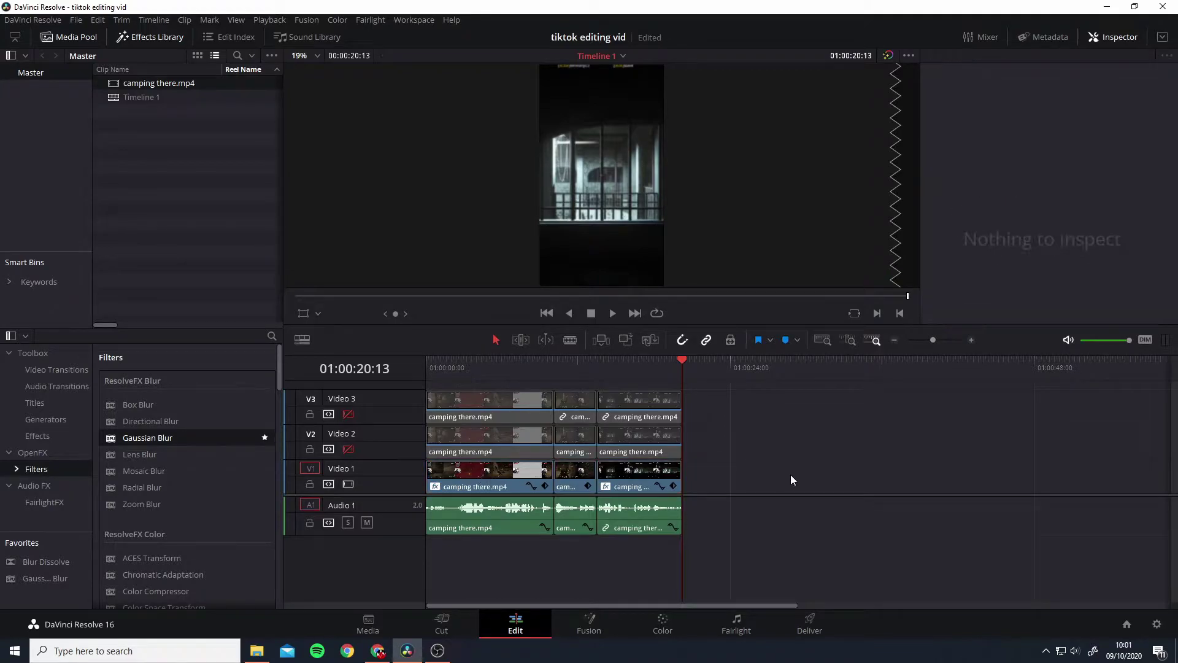
click(475, 480)
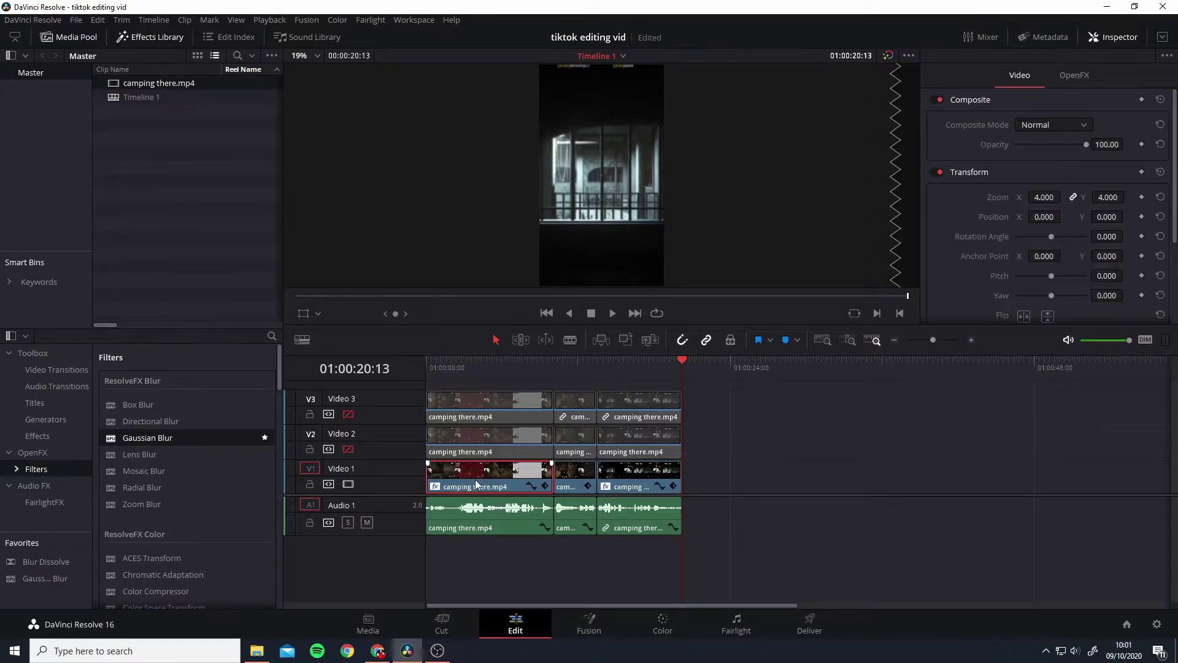
click(1066, 79)
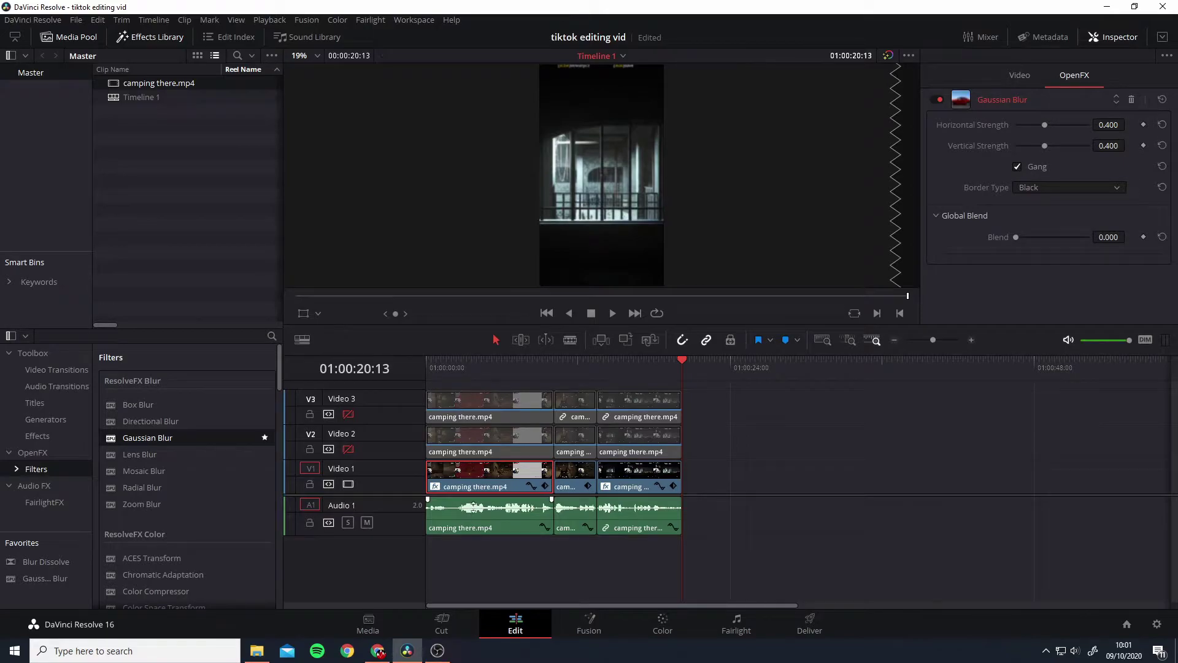
ctrl+click(572, 488)
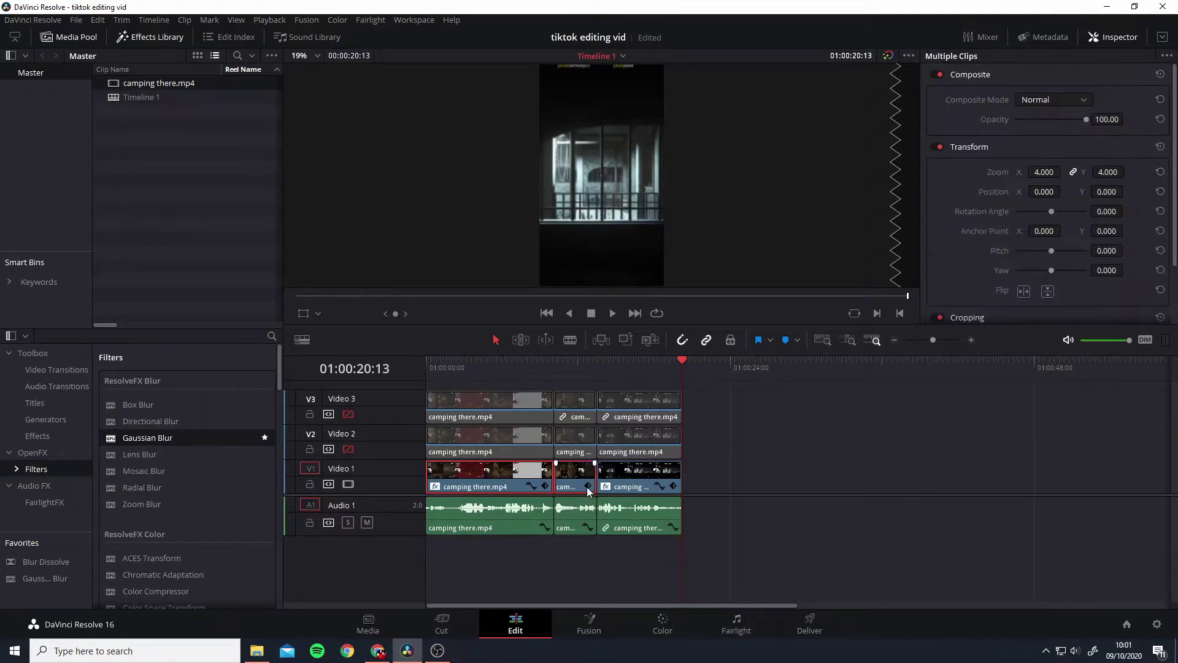
ctrl+click(638, 485)
click(863, 454)
click(472, 489)
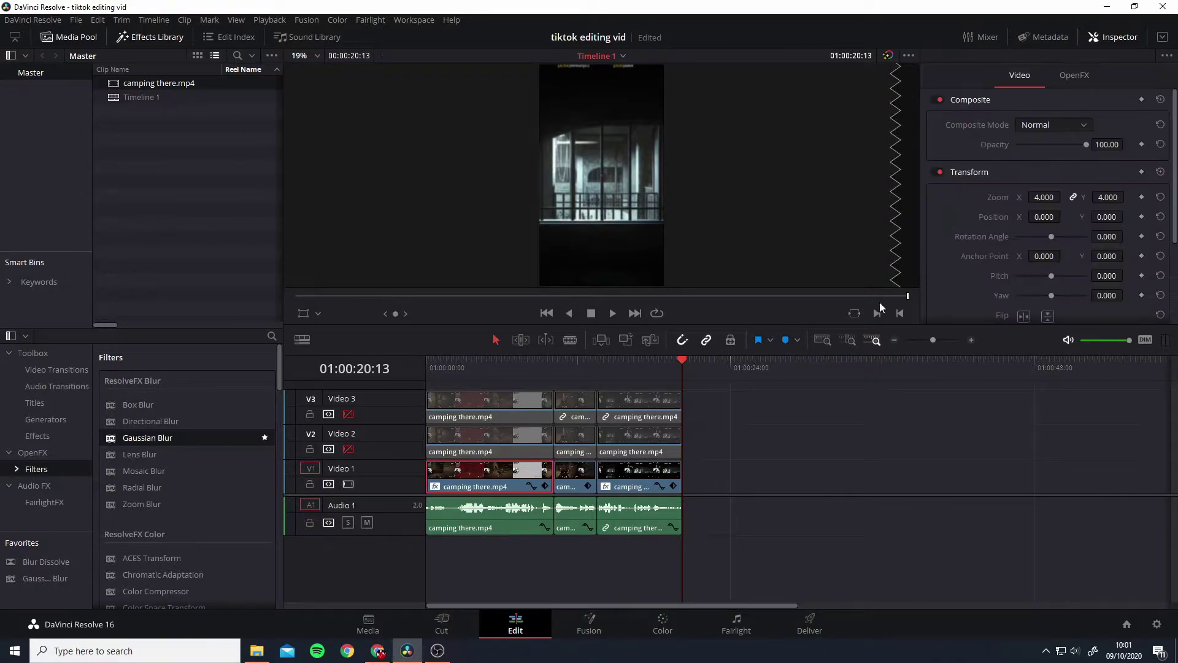
click(1061, 82)
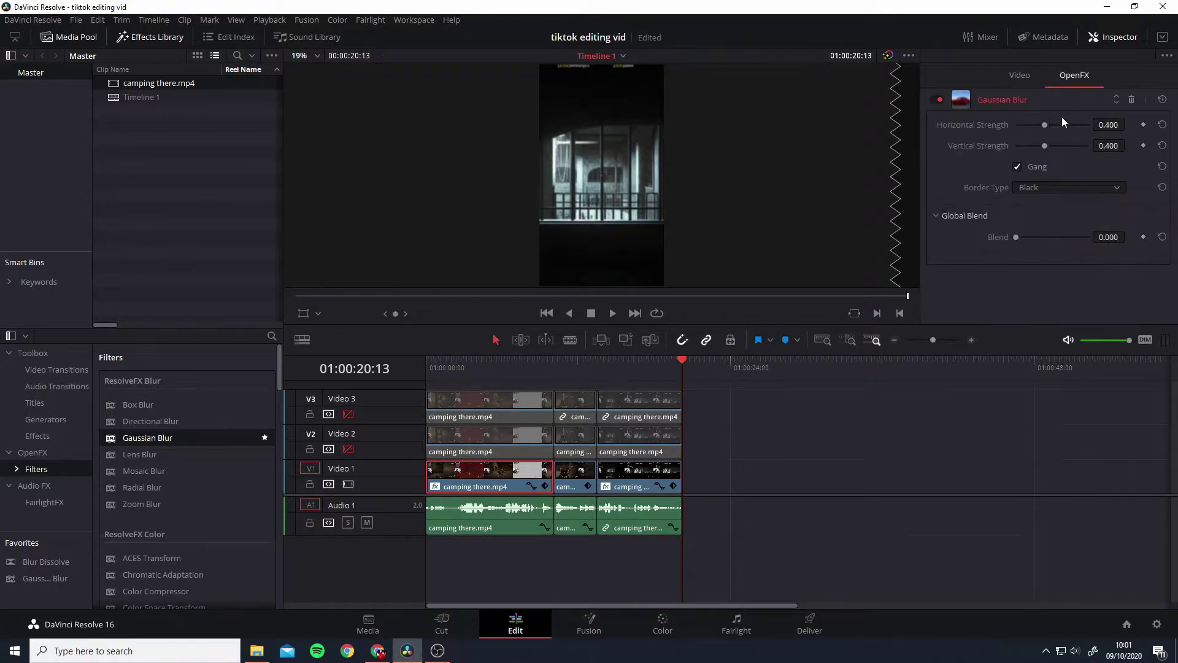
Set Gaussian Blur strength to 0.7 on each of the three Video 1 clips.
click(1103, 125)
text(0.7)
key(Return)
click(582, 474)
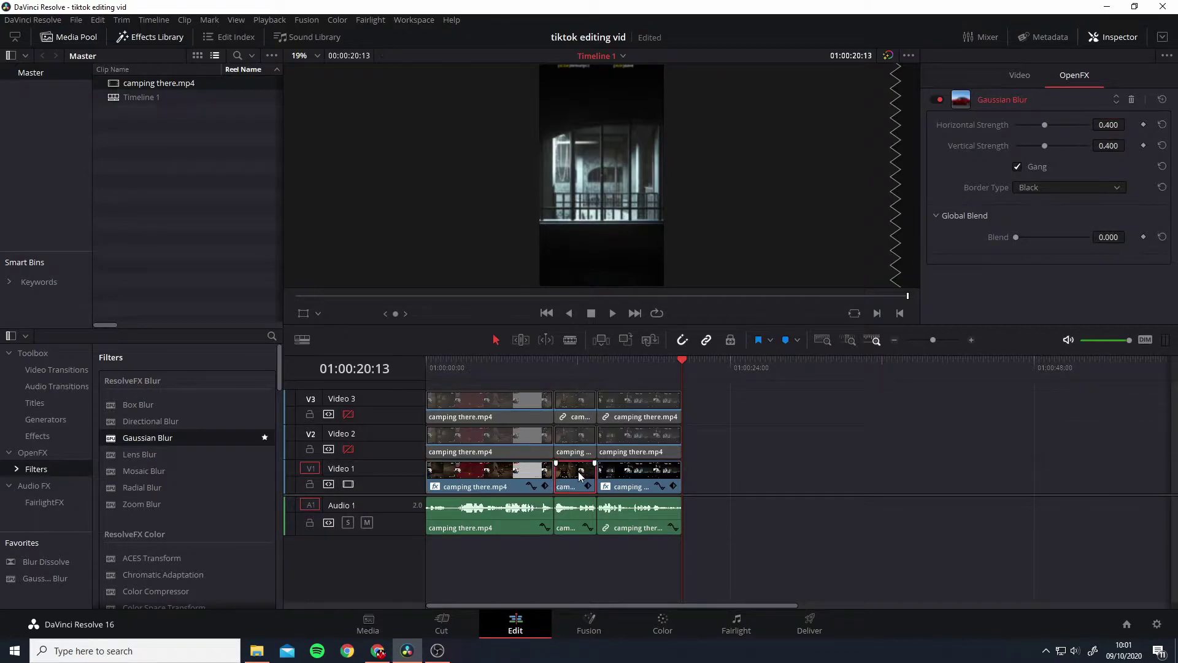
click(1105, 125)
text(0.7)
key(Return)
click(607, 490)
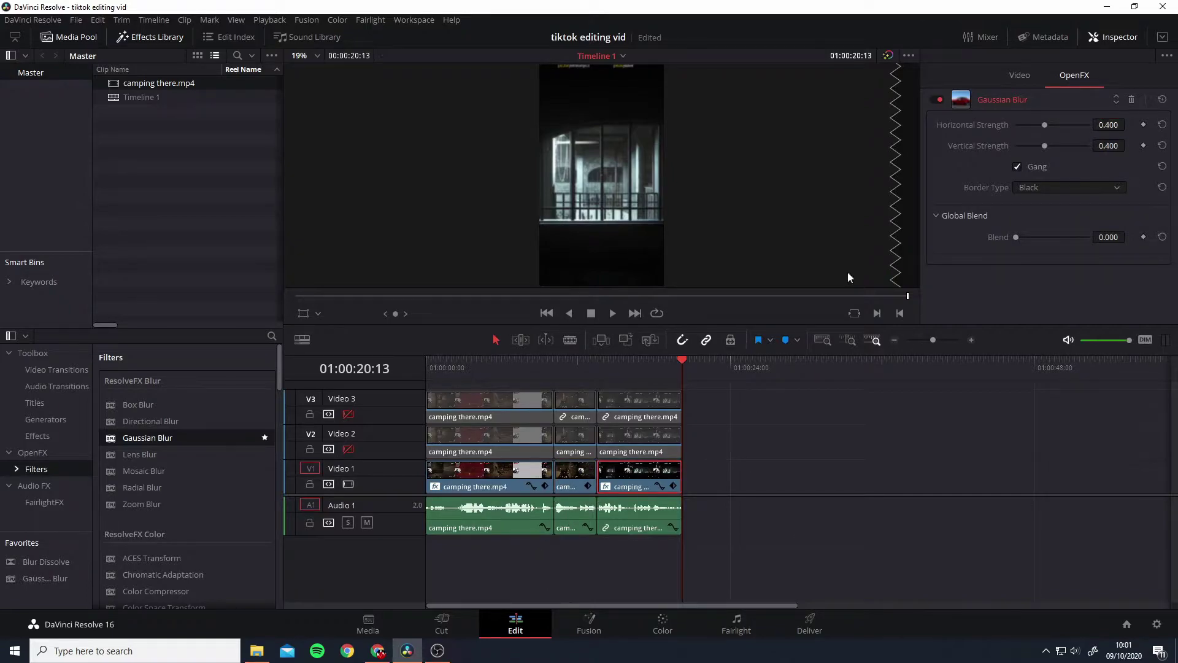
click(1114, 123)
text(0.7)
key(Return)
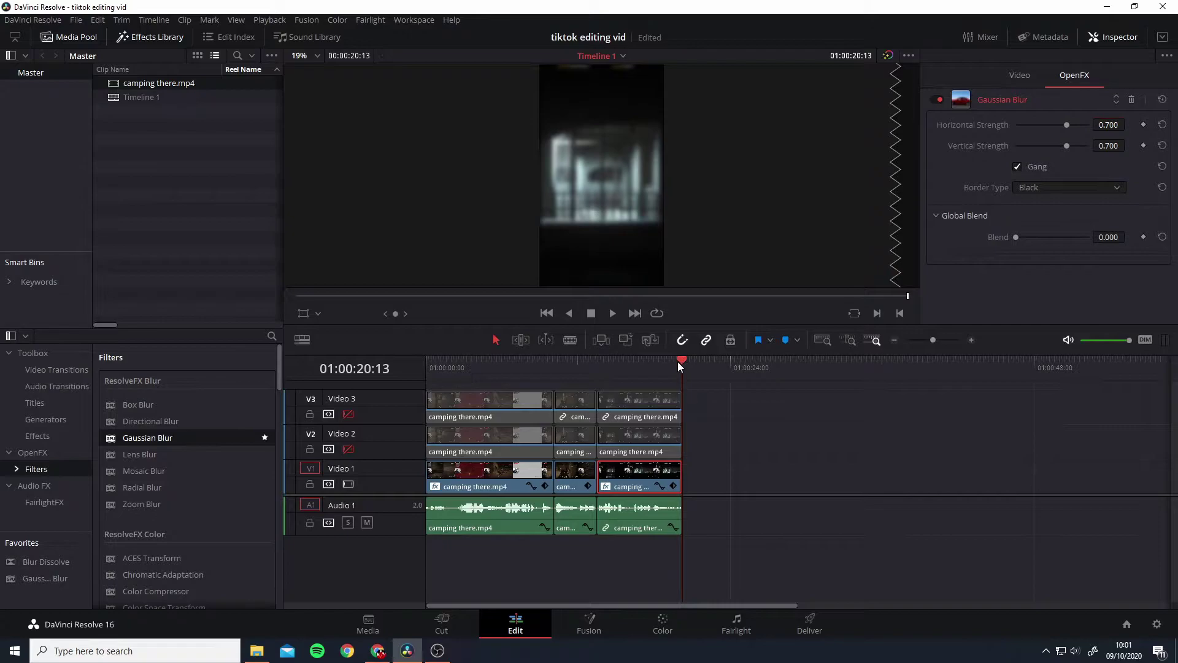
drag(678, 363, 476, 381)
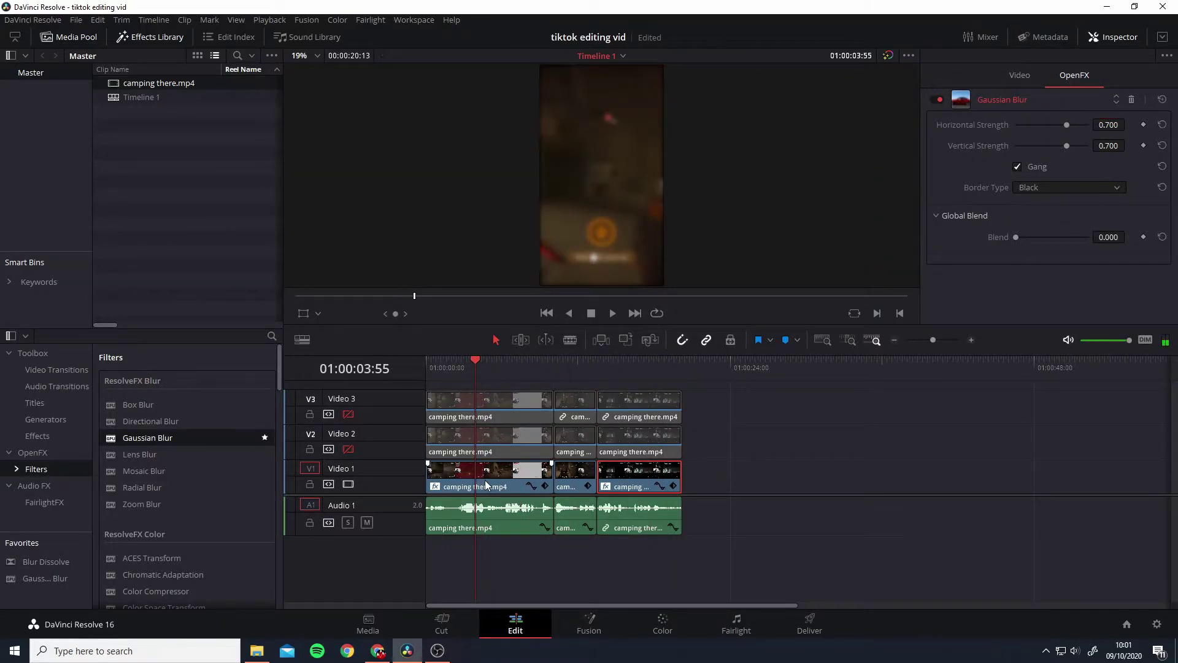
Mute the audio track, re-enable Video 2 and select its three clips.
click(367, 522)
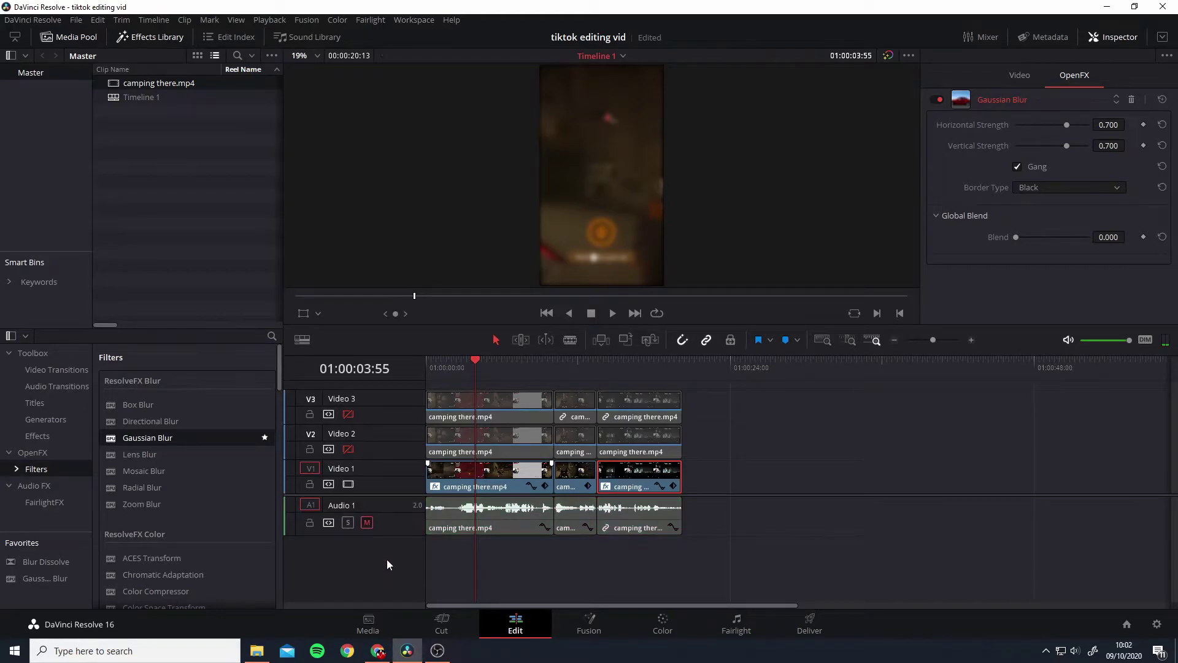
click(348, 449)
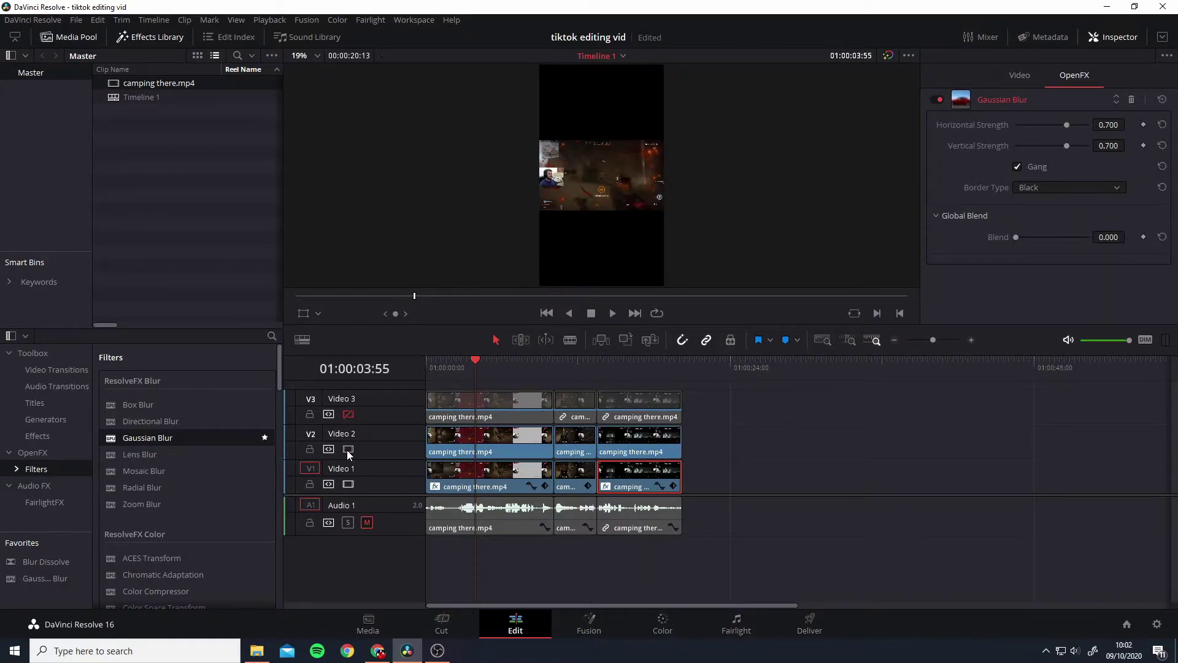
click(479, 439)
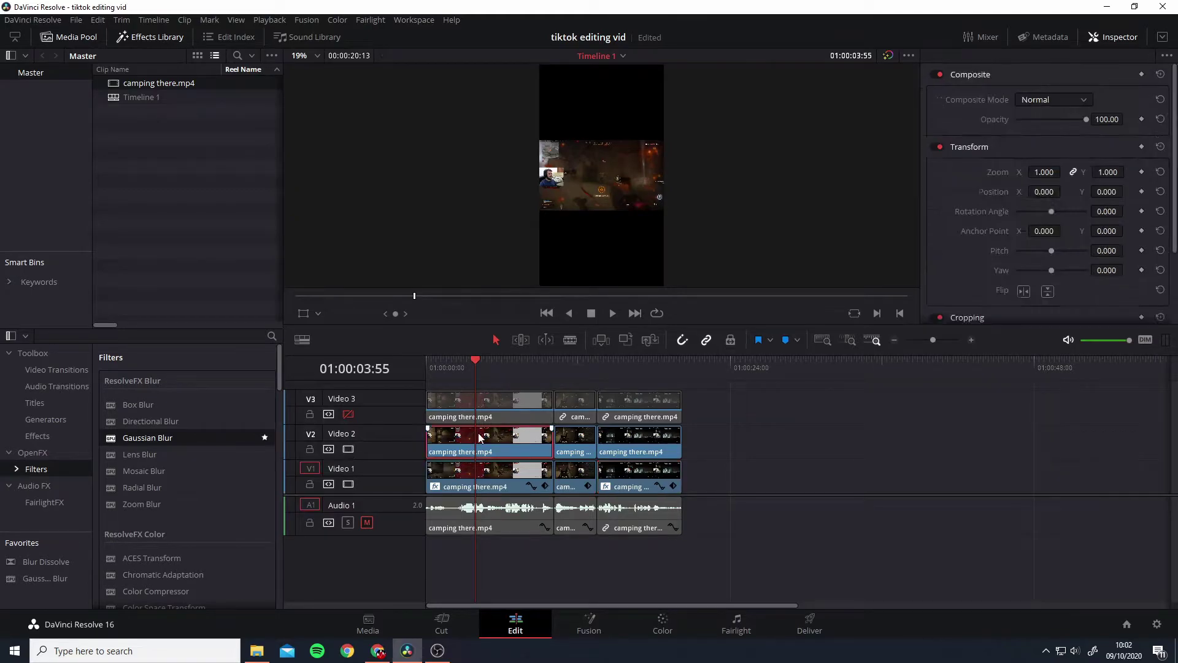
ctrl+click(568, 451)
ctrl+click(654, 453)
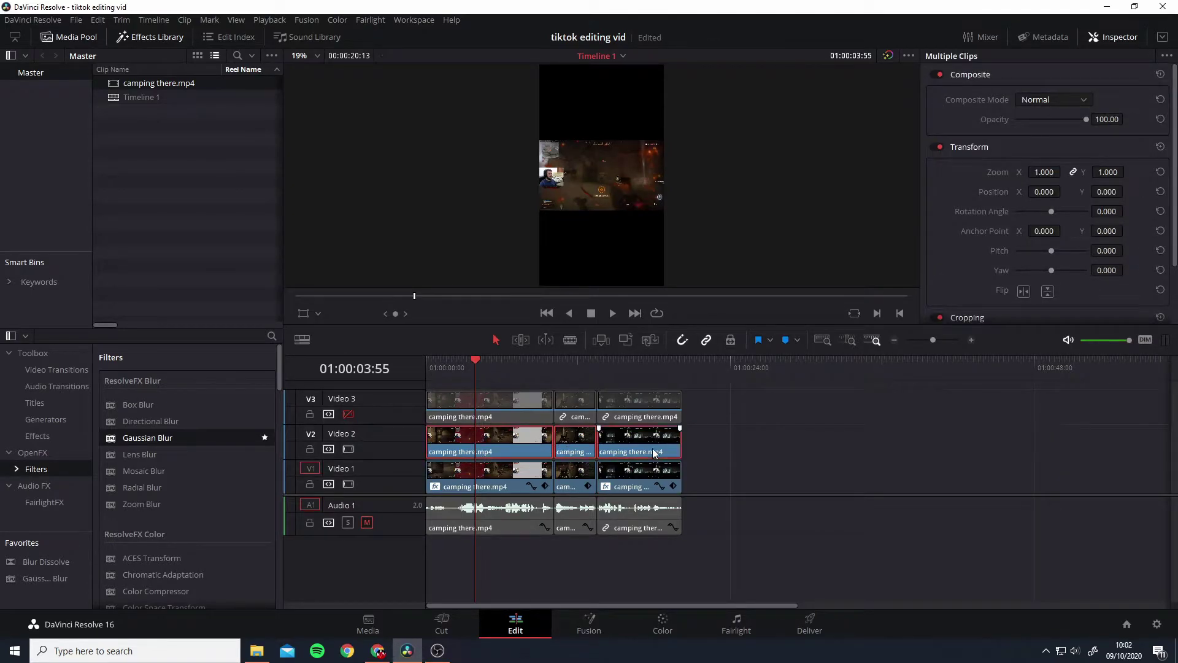
Set the Inspector Zoom of the Video 2 clips to 2.5.
click(1045, 172)
text(2.5)
key(Return)
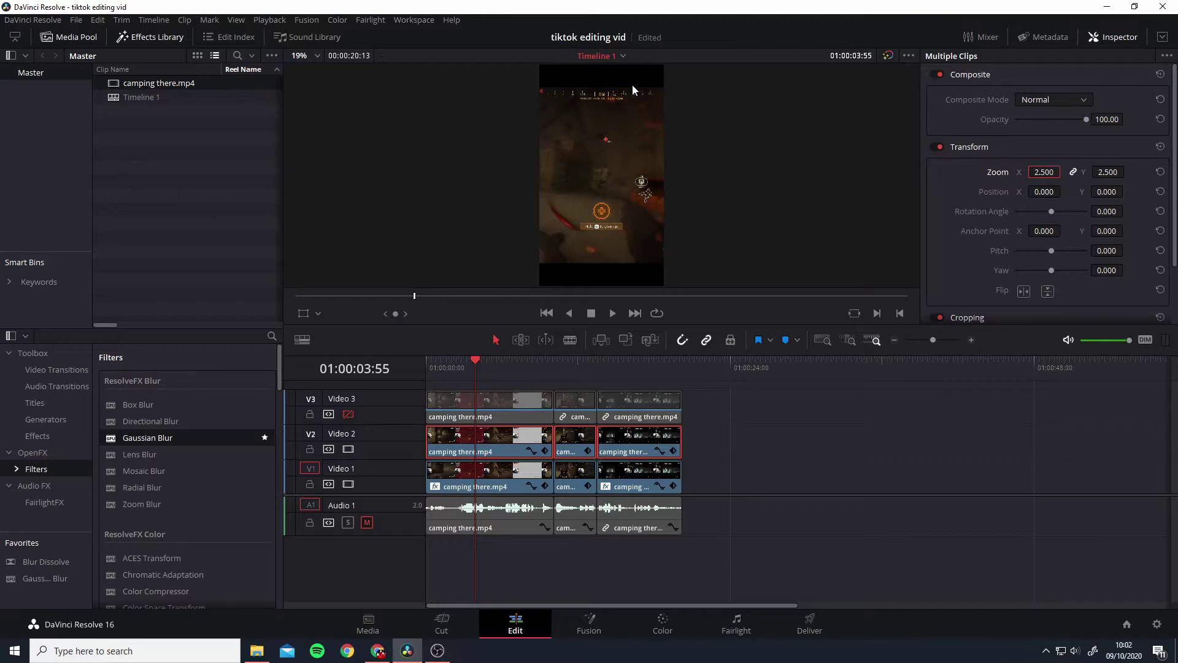
Expand Cropping and set Crop Bottom to 1.000 on the Video 2 clips.
scroll(1012, 199, down, 3)
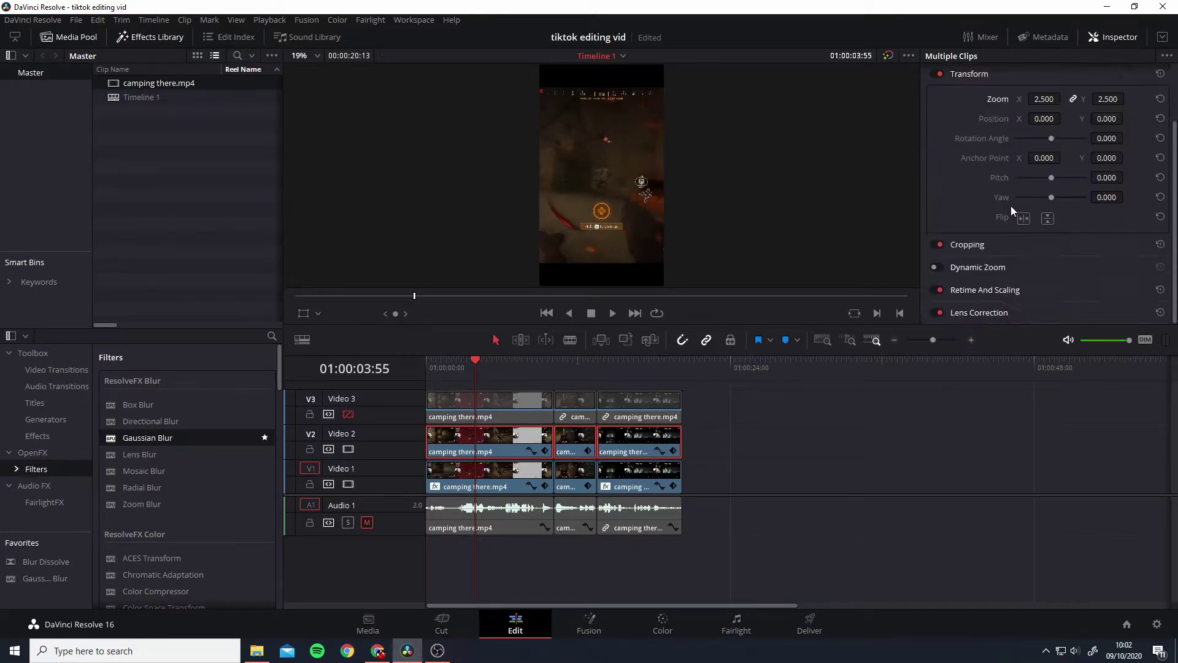
click(988, 245)
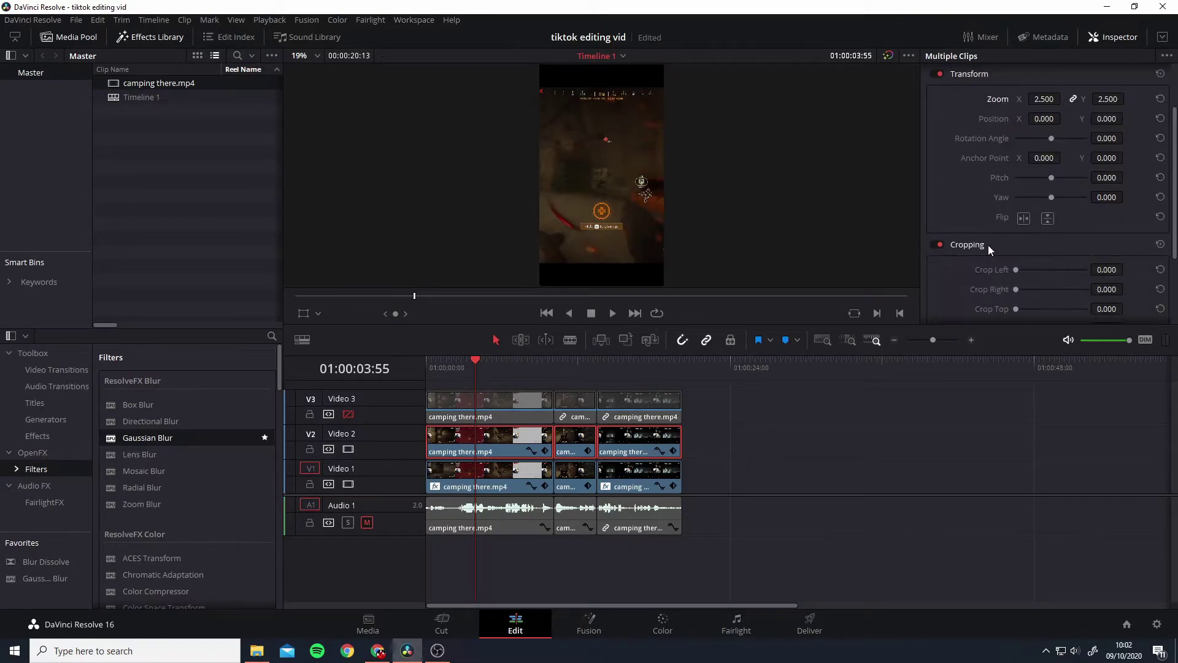
scroll(988, 246, down, 1)
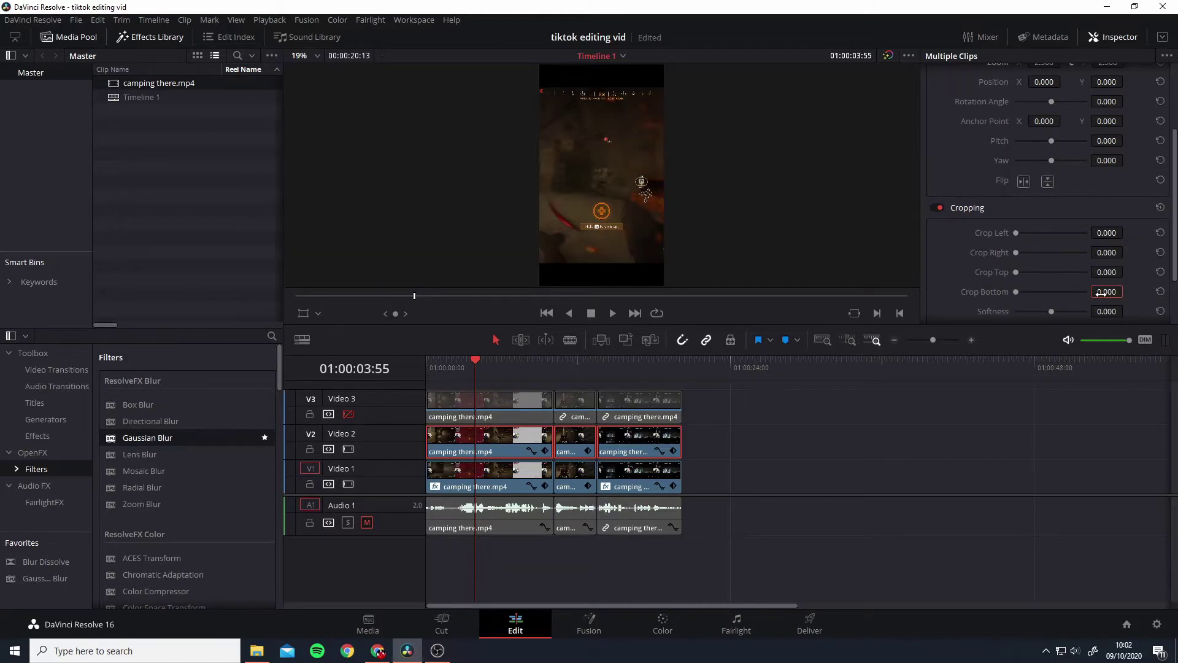
drag(1101, 294, 1103, 293)
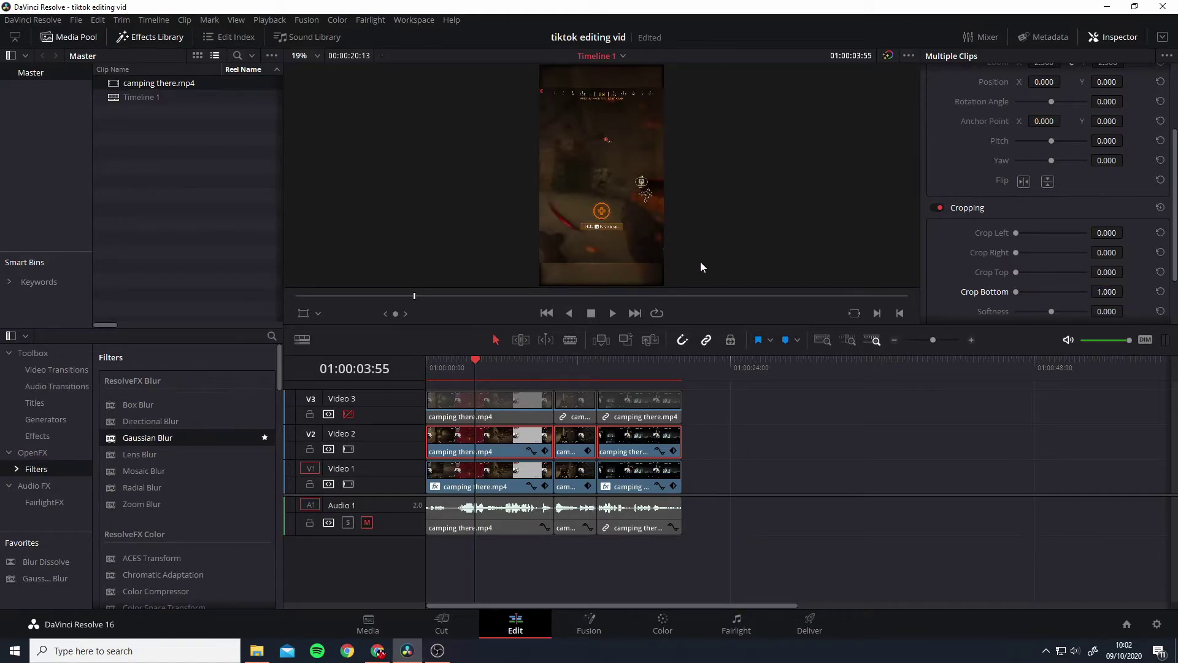
Re-enable Video 3, select its three clips and set their Zoom to 3.5.
click(347, 415)
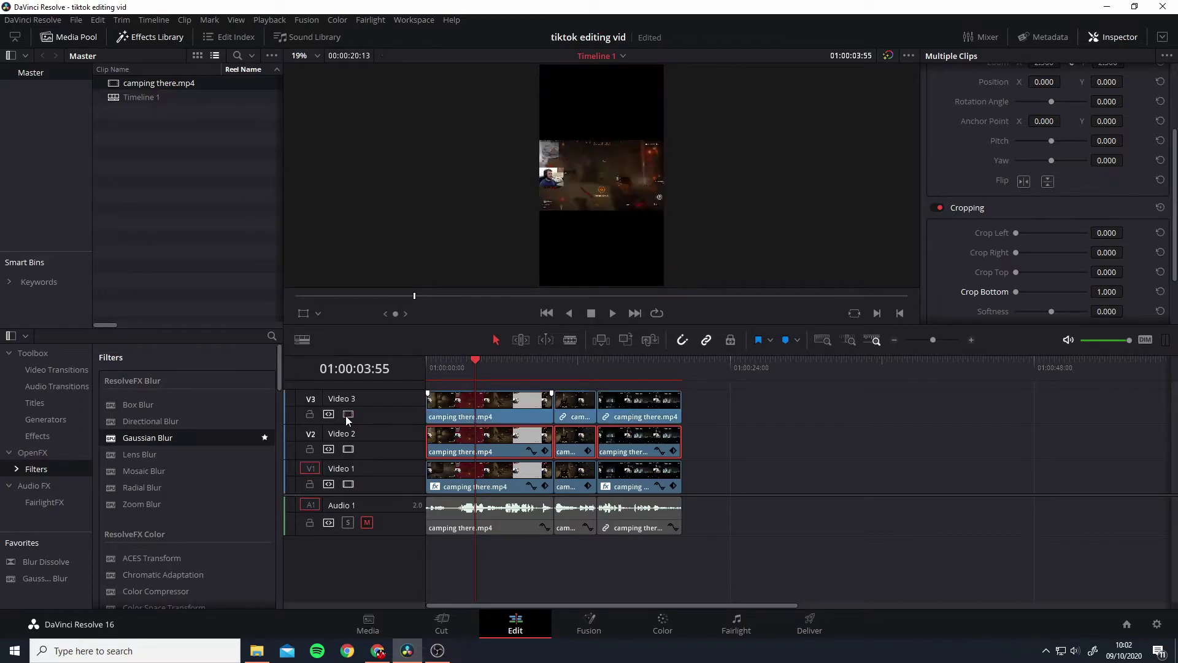
click(470, 402)
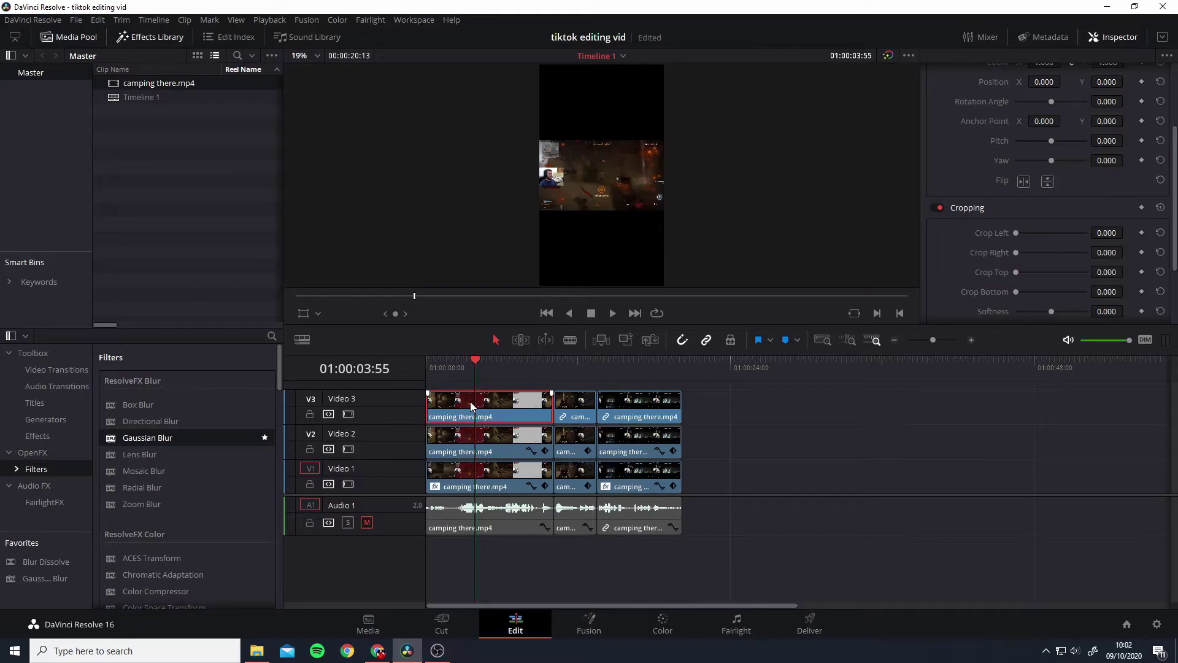
ctrl+click(585, 417)
ctrl+click(625, 413)
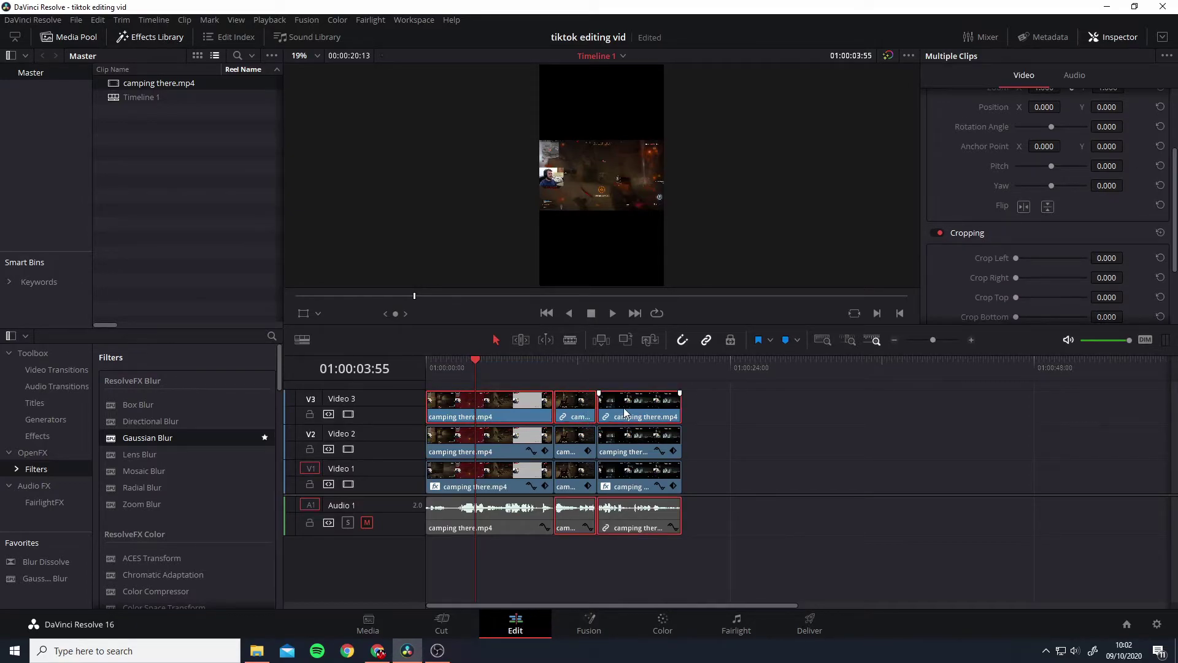
scroll(1029, 165, up, 3)
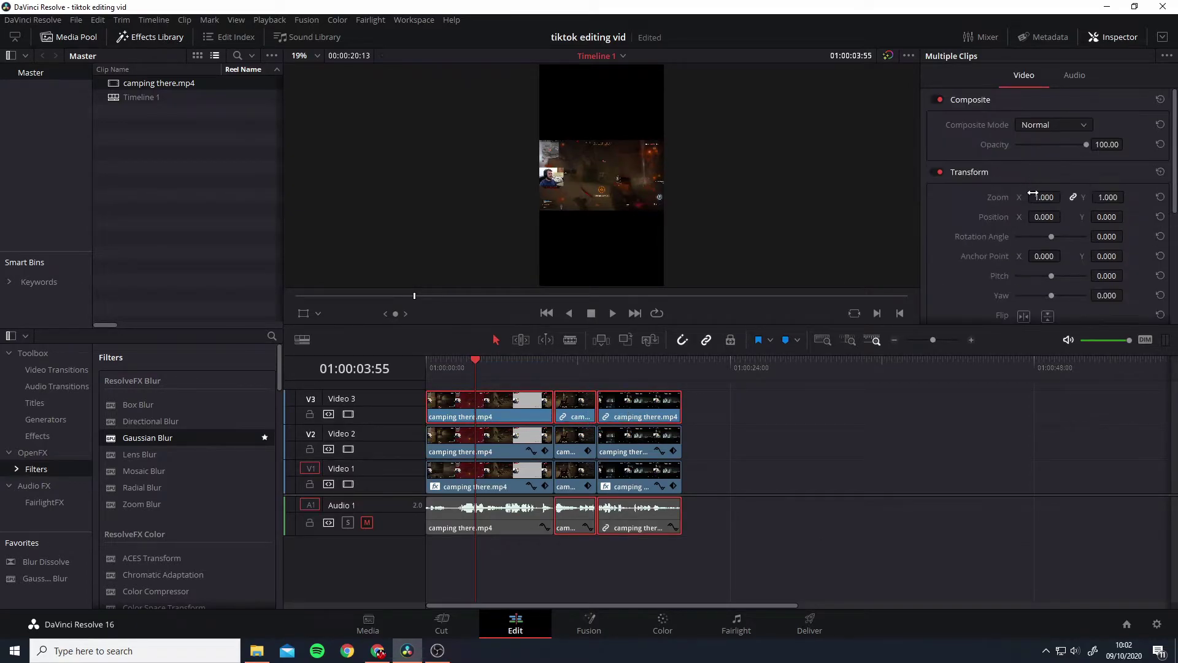
click(1037, 197)
text(3.5)
key(Return)
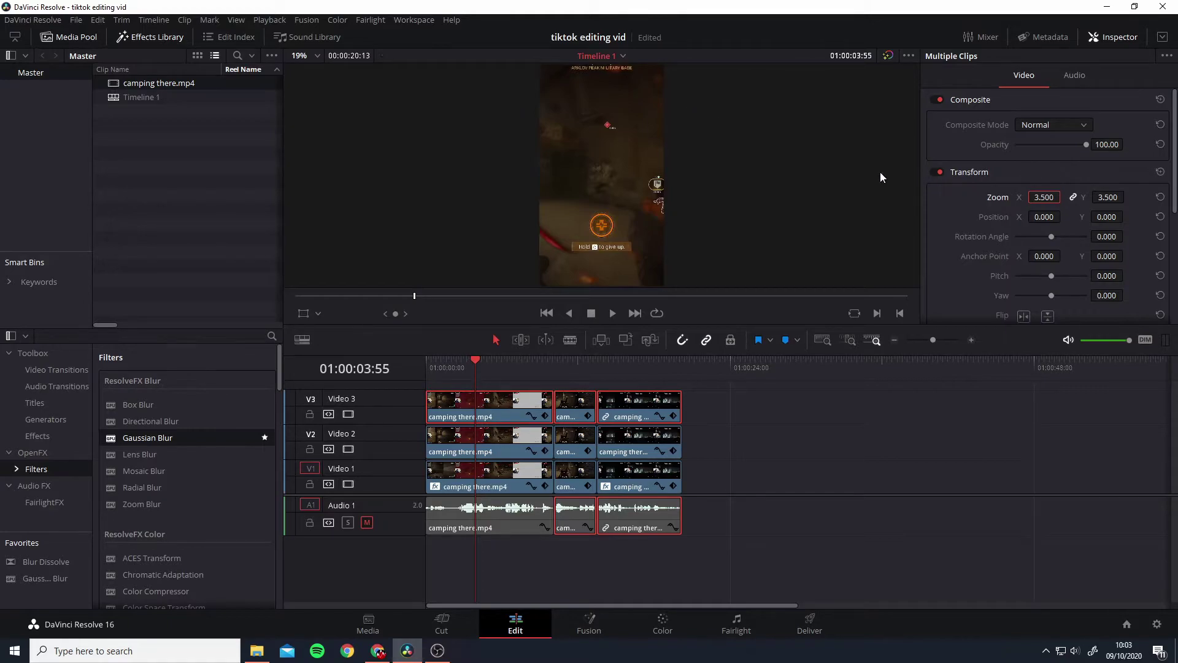
Set the Video 3 clips' Position to X 1600 and Y 700.
click(1037, 219)
text(1600)
key(Return)
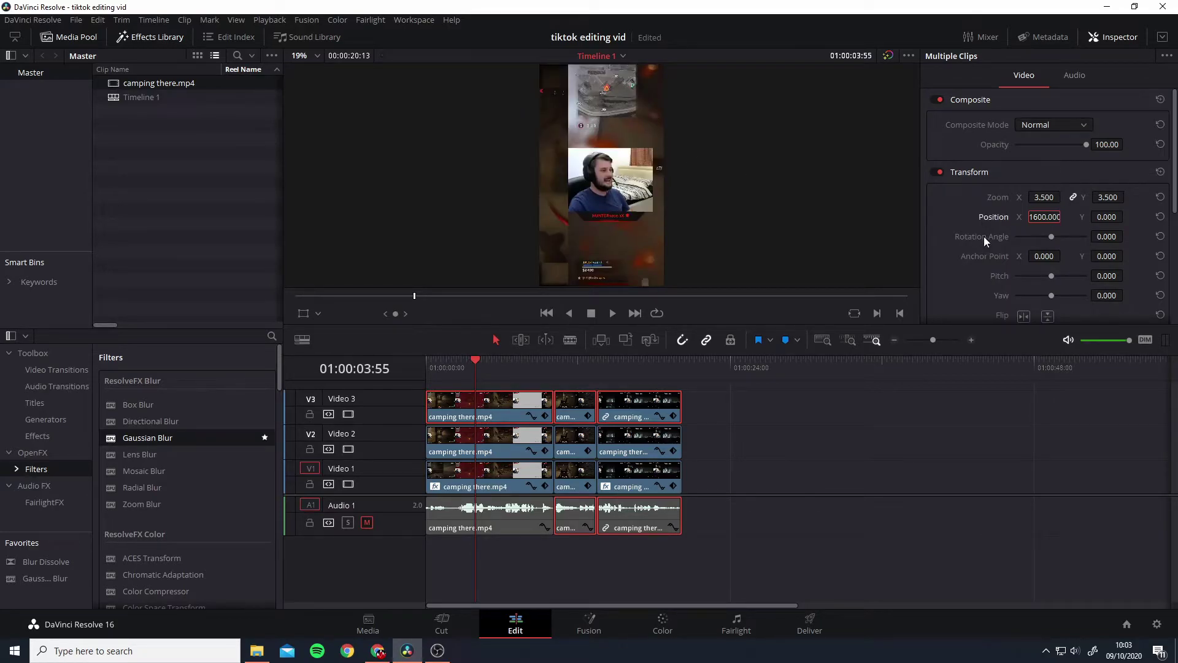
click(1096, 218)
text(700)
key(Return)
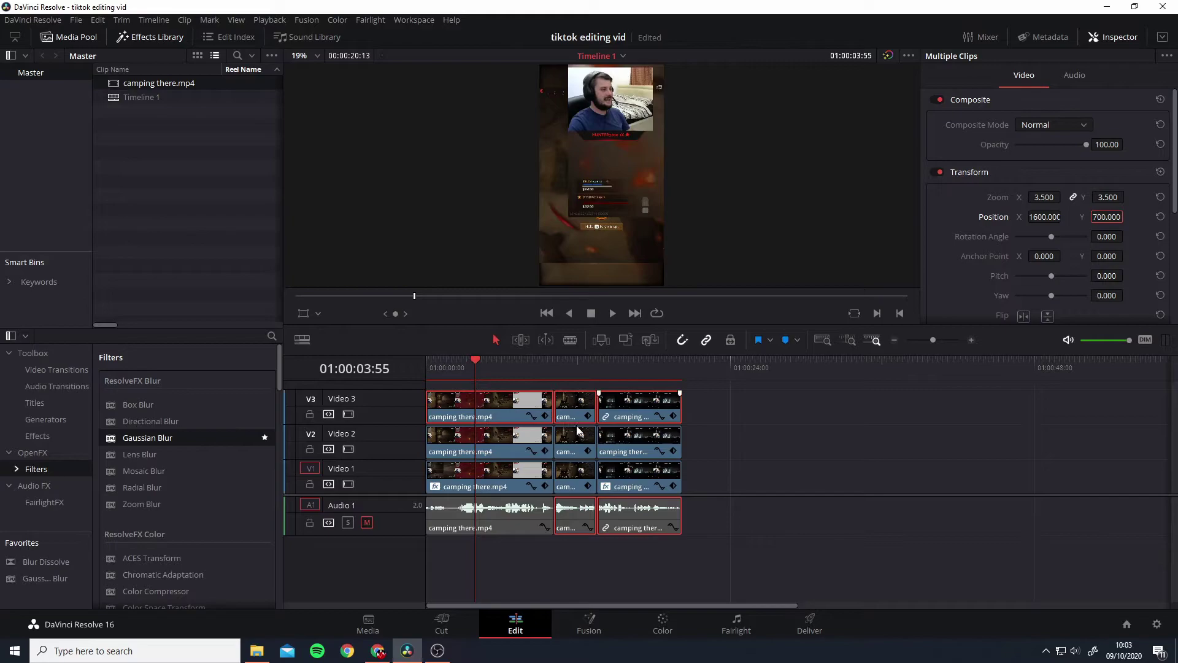
Scrub through Timeline 1 to check the webcam, zoomed gameplay and blurred background layers.
click(473, 361)
drag(474, 360, 513, 392)
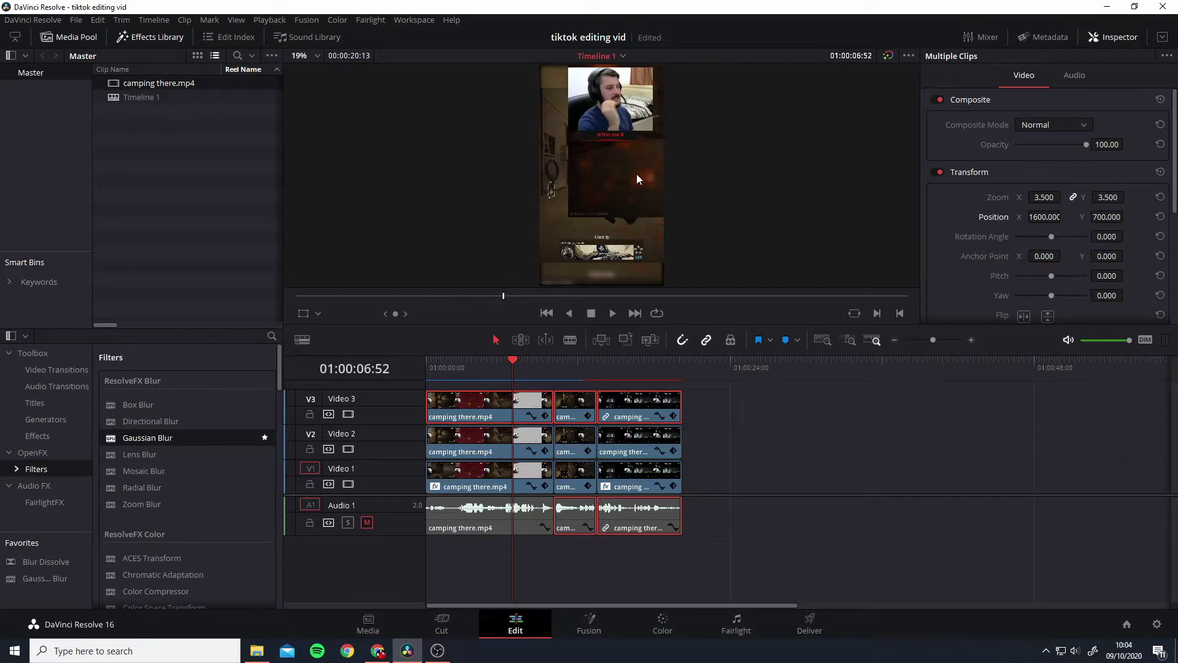
drag(514, 361, 631, 390)
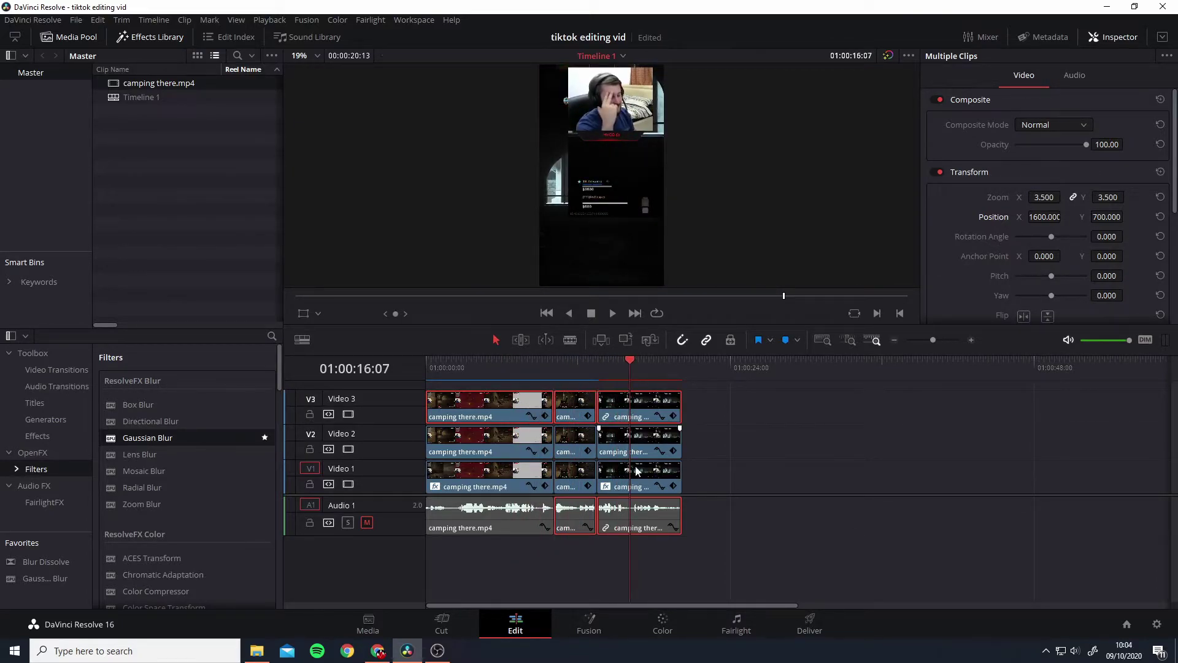
Select clip 03, the first Video 3 webcam clip, on the Color page after briefly checking Edit.
click(649, 619)
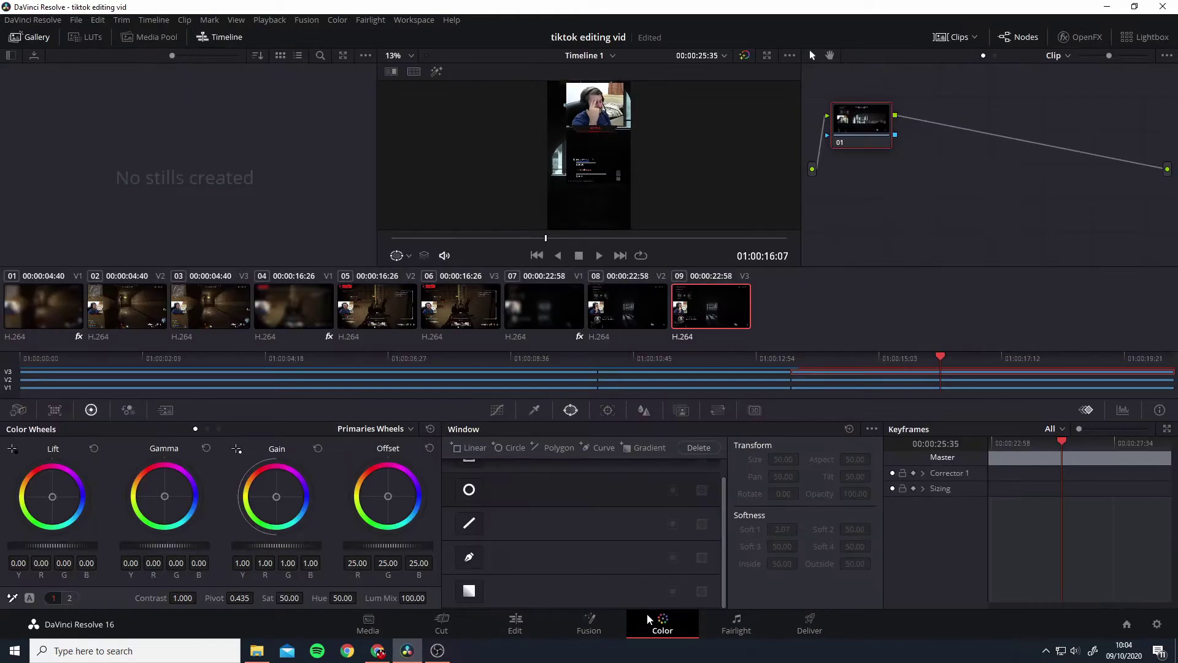
click(215, 321)
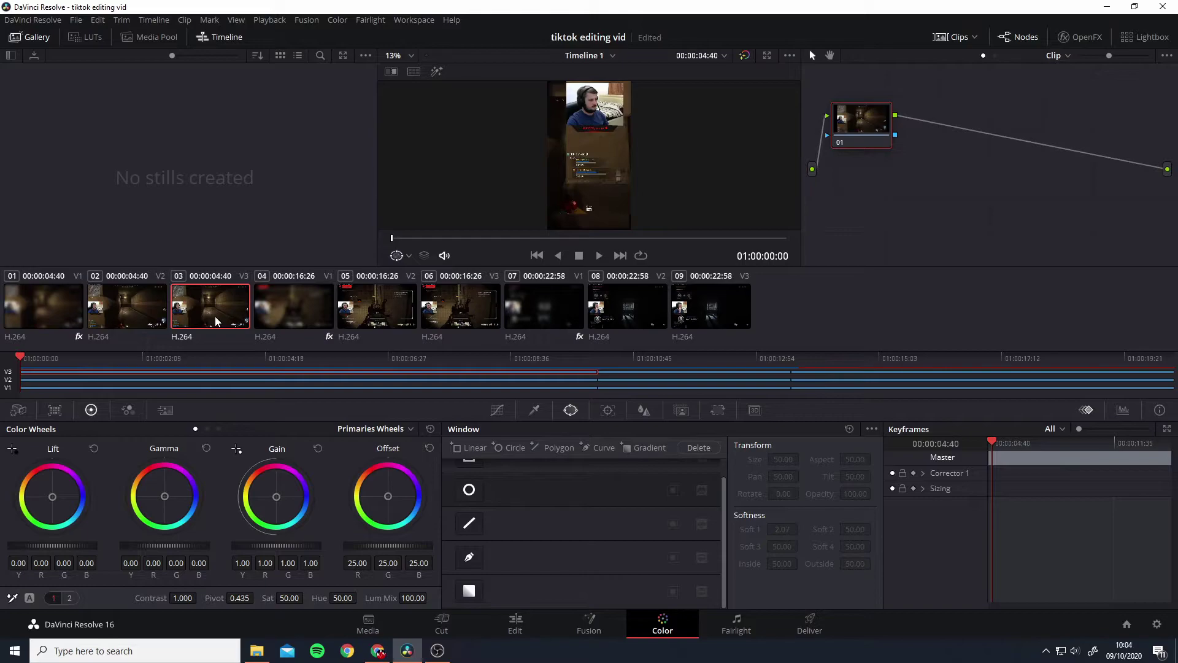
click(495, 623)
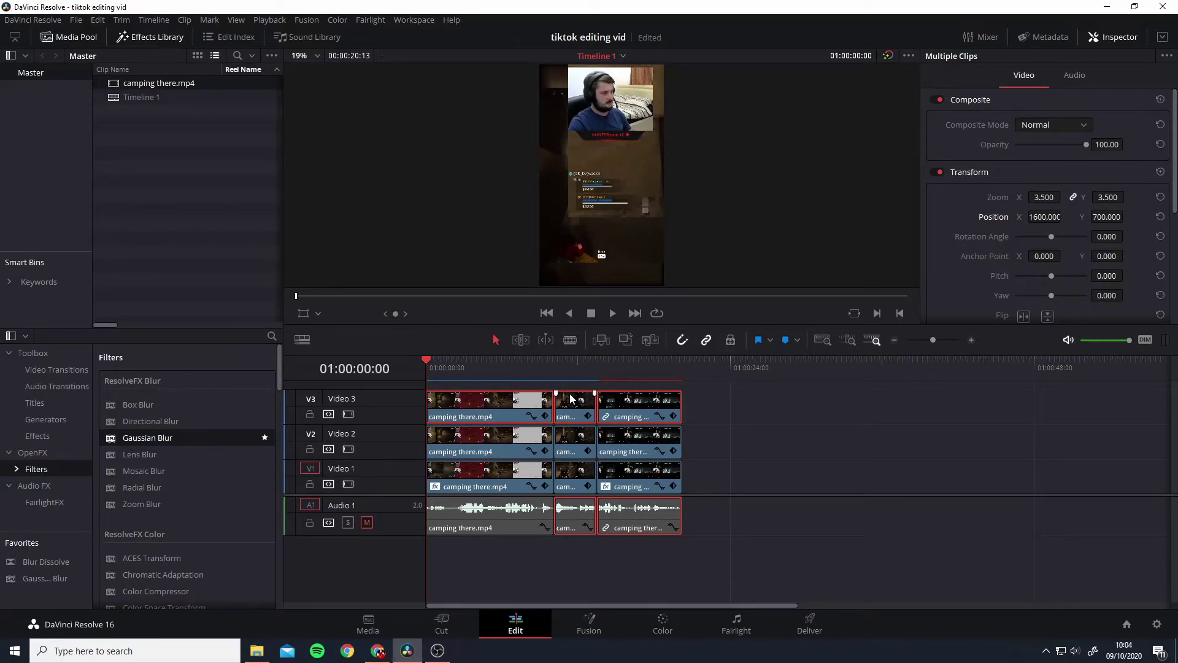
click(654, 636)
click(542, 629)
click(647, 635)
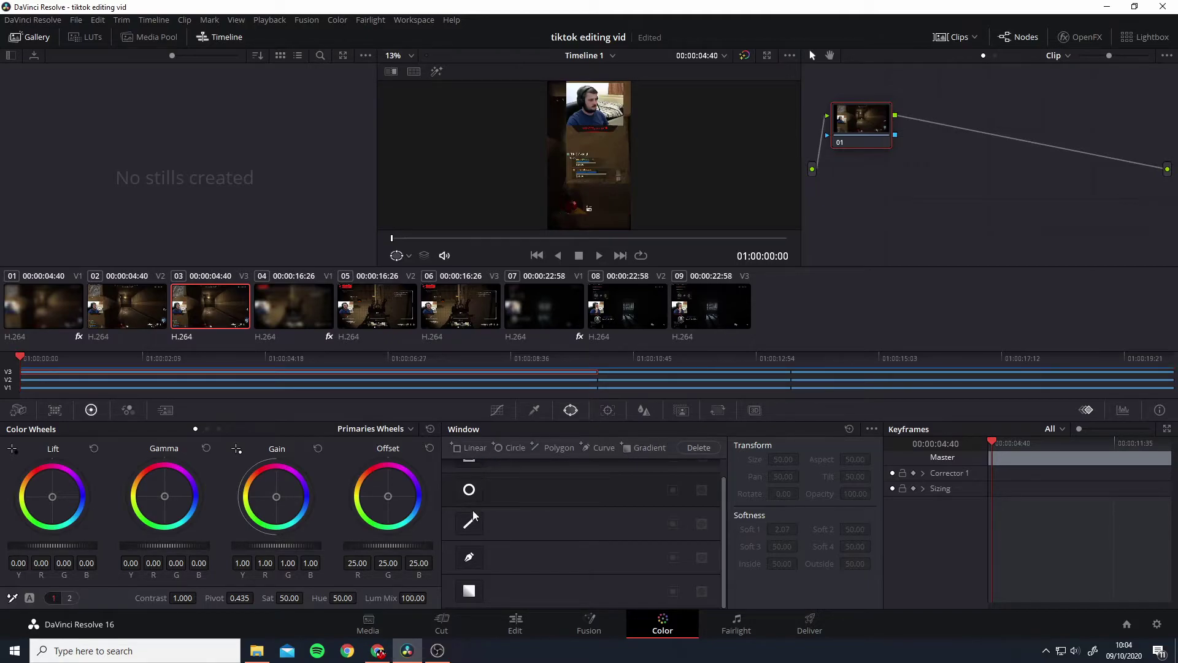
Add a Circle window to clip 03 and move and shrink it to frame the face.
click(510, 447)
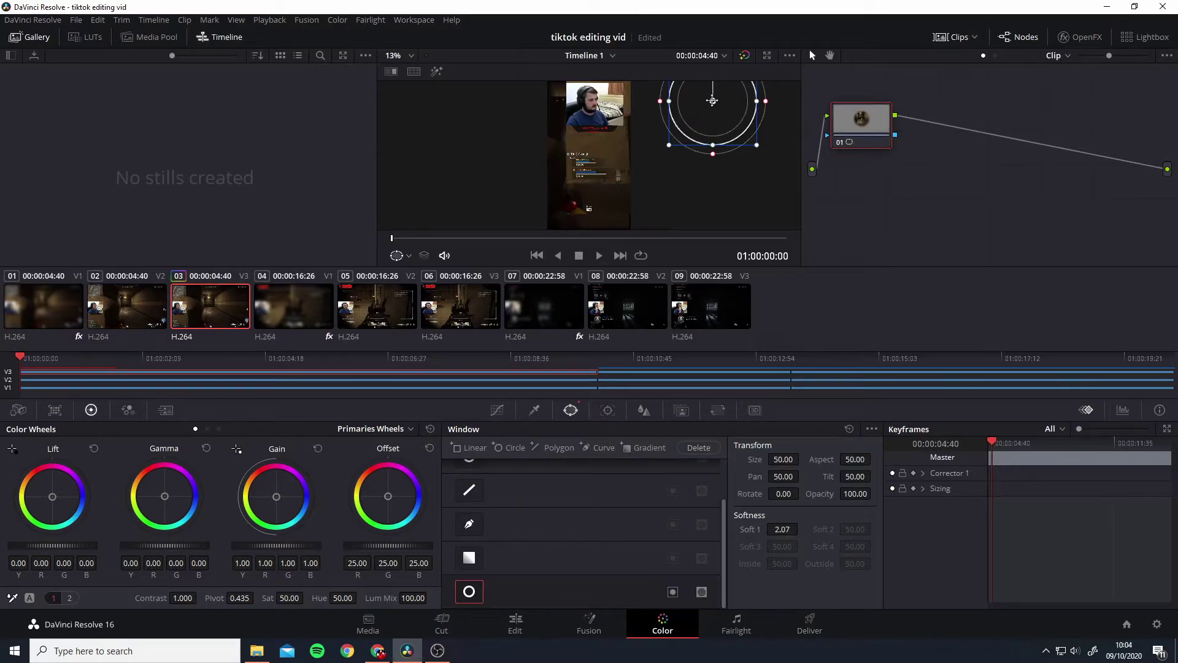
drag(712, 100, 587, 105)
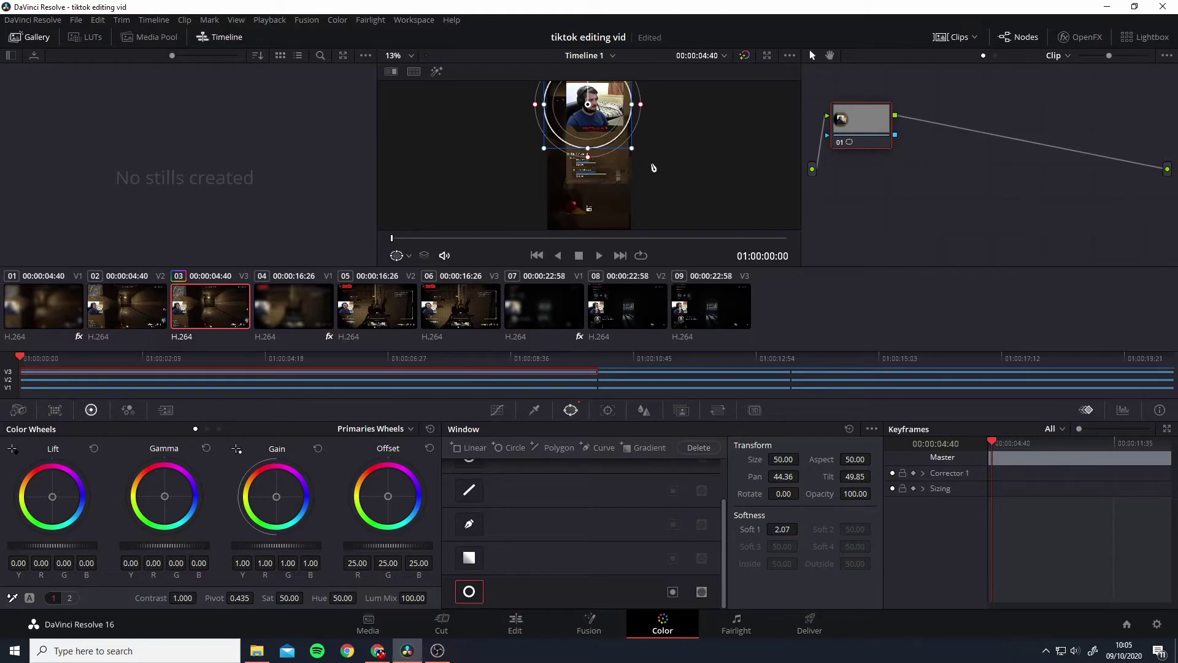
drag(634, 150, 608, 131)
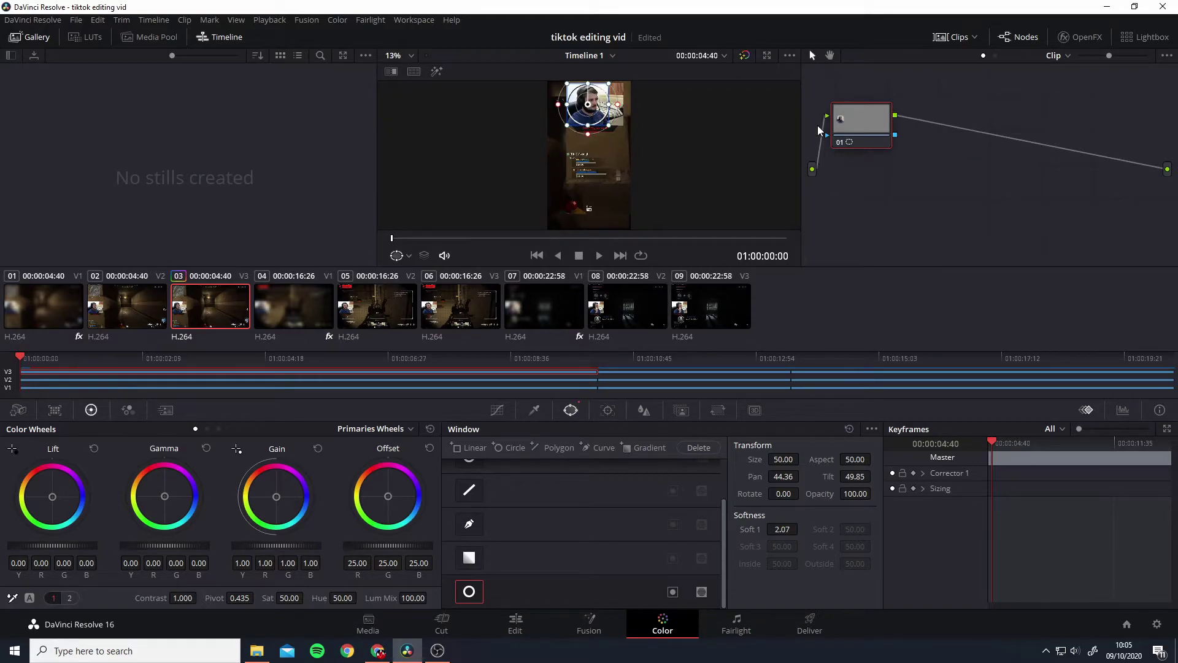
Add an Alpha Output to the node graph and connect the node's alpha to it.
right_click(1012, 168)
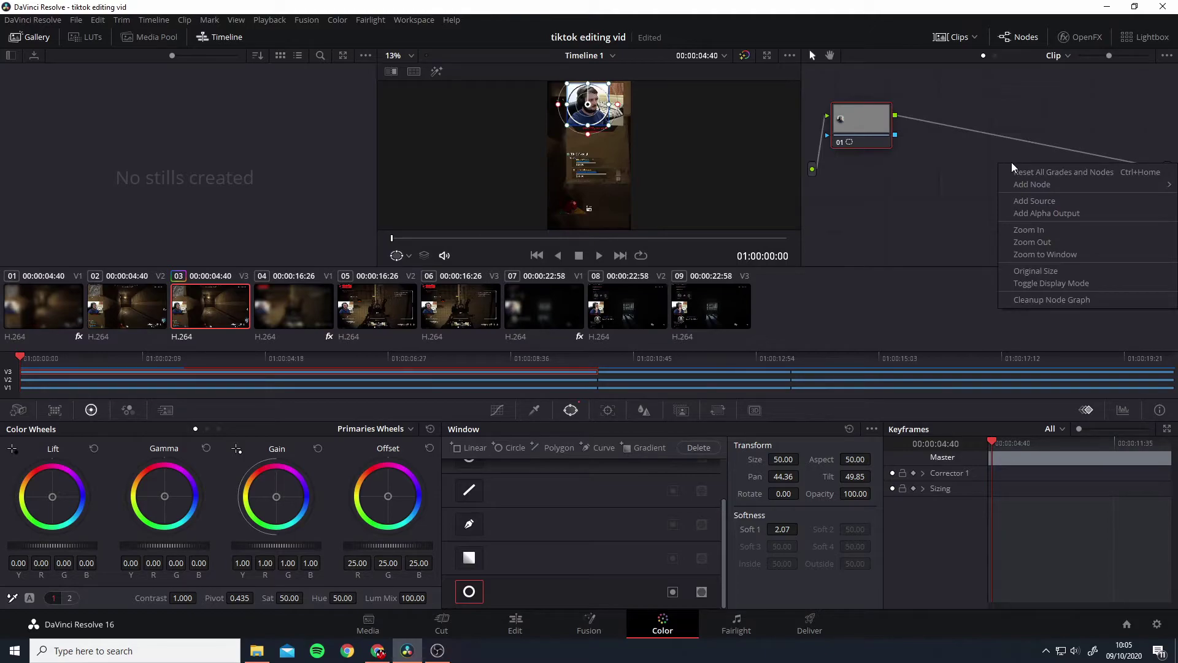
click(1041, 214)
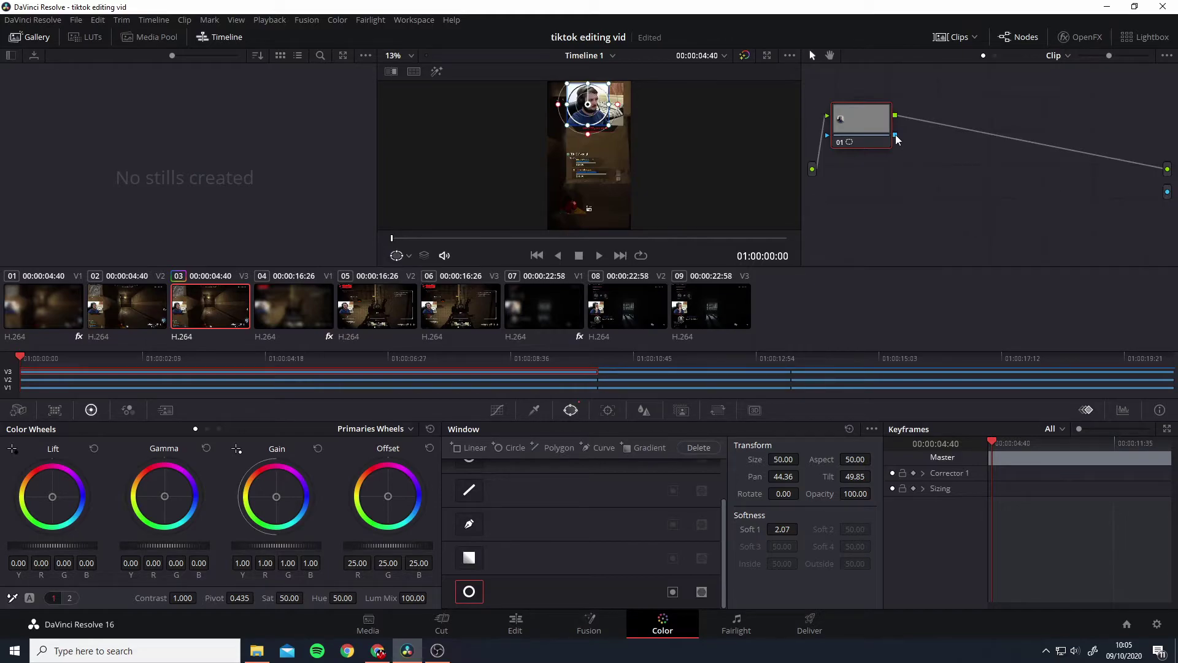
drag(897, 139, 1167, 195)
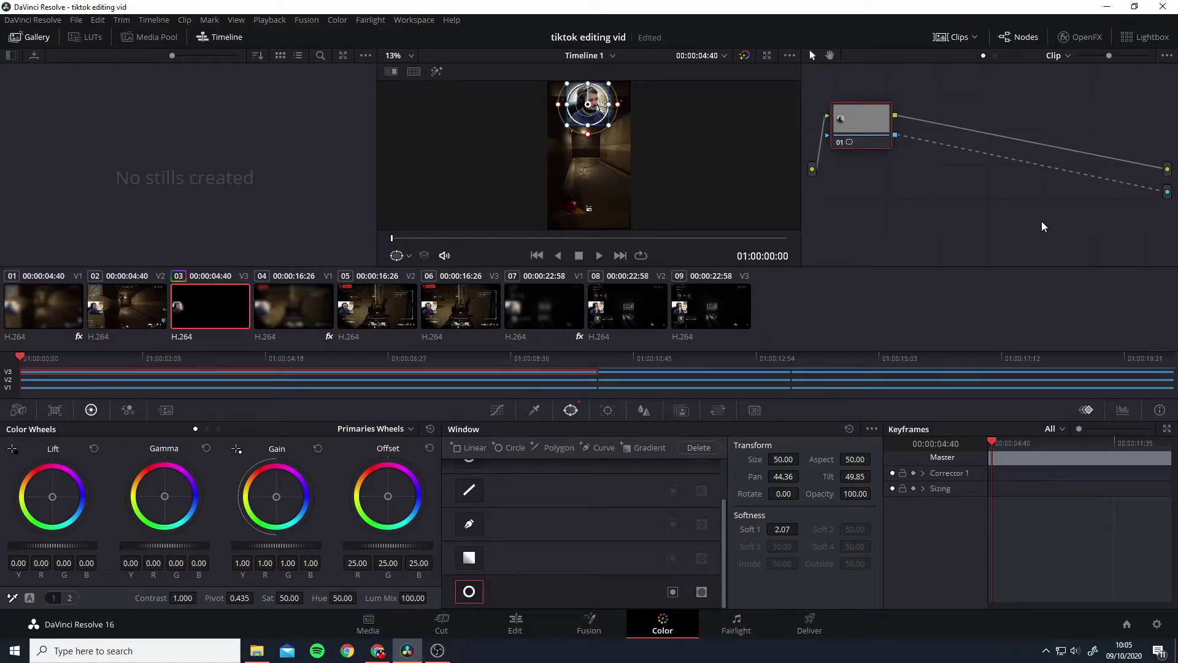
Set the circle window's softness to 0.00 and view the sharp round webcam on the Edit page.
click(513, 623)
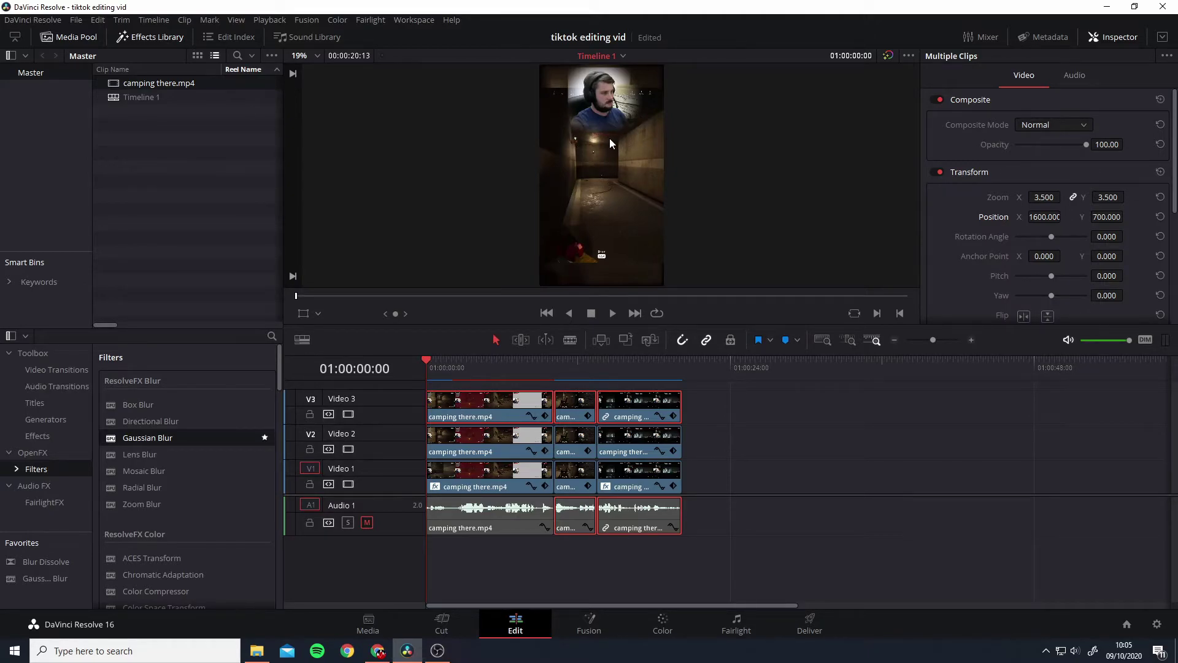
click(640, 618)
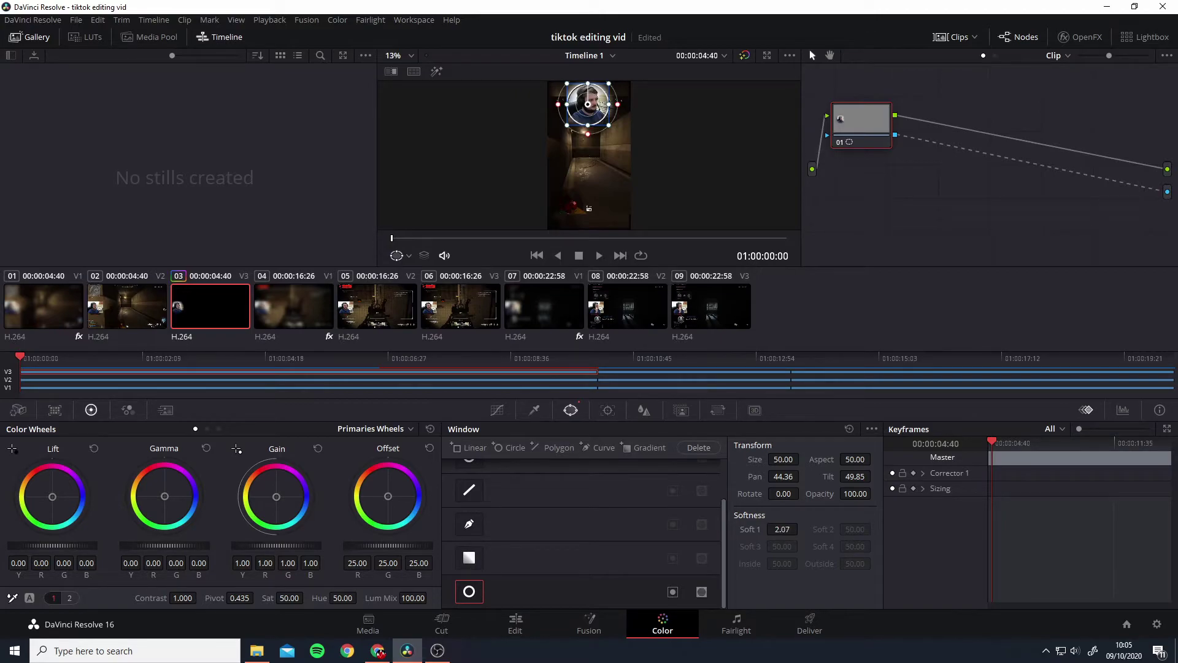
drag(783, 529, 782, 529)
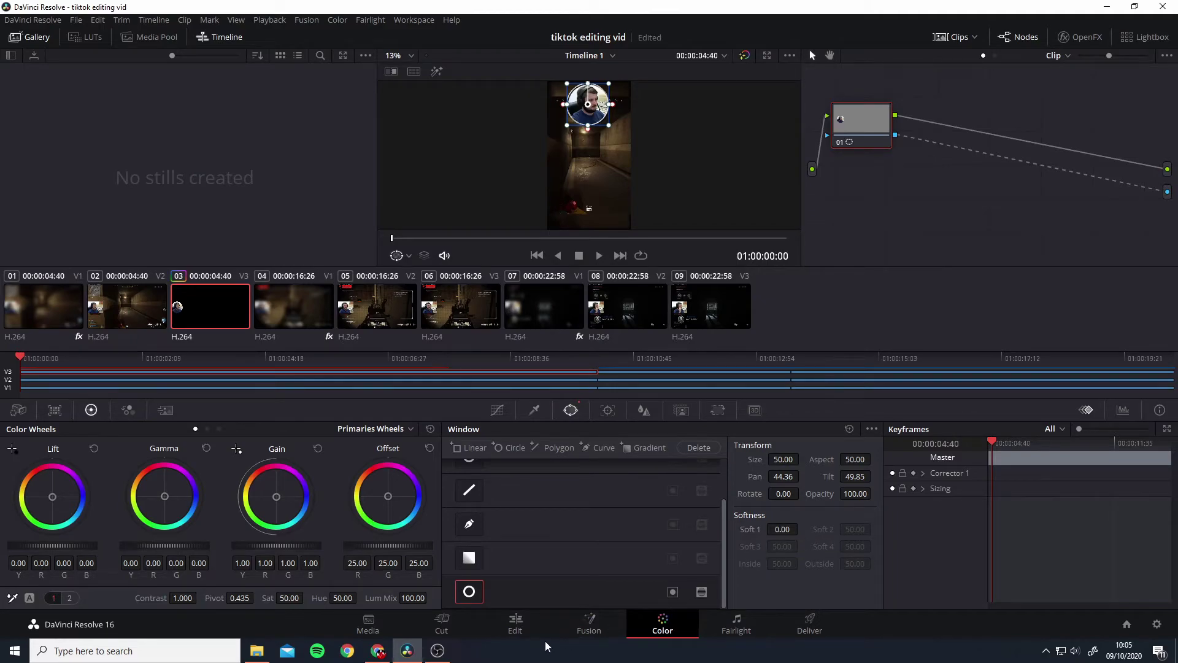
click(523, 631)
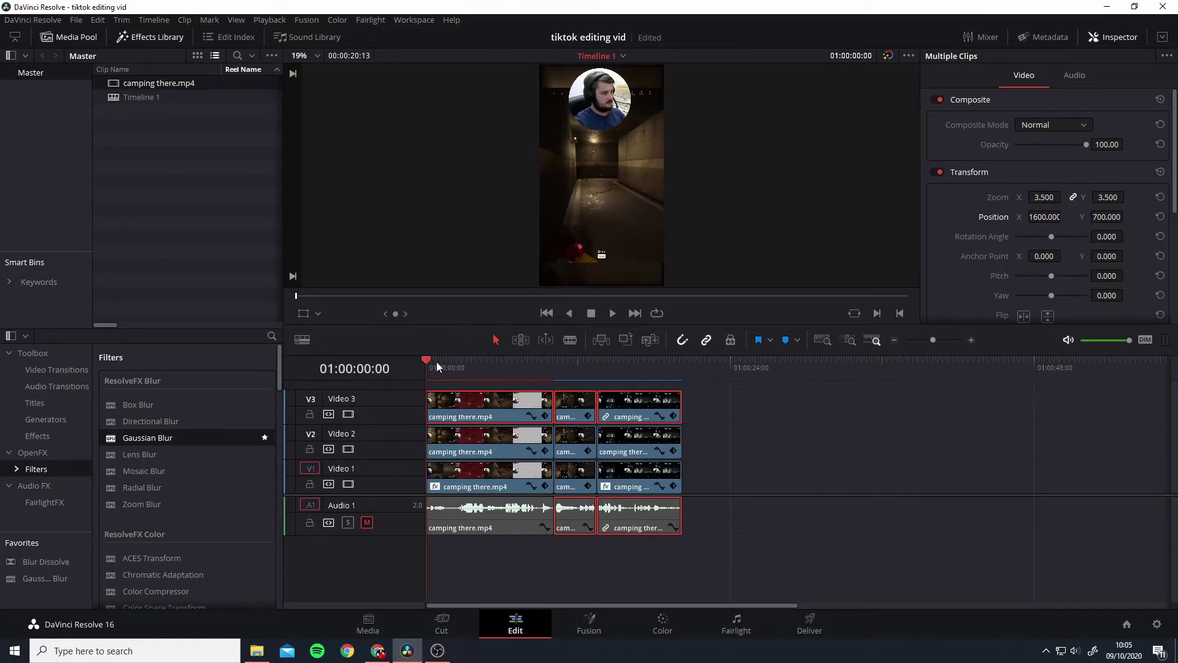
drag(434, 357, 541, 370)
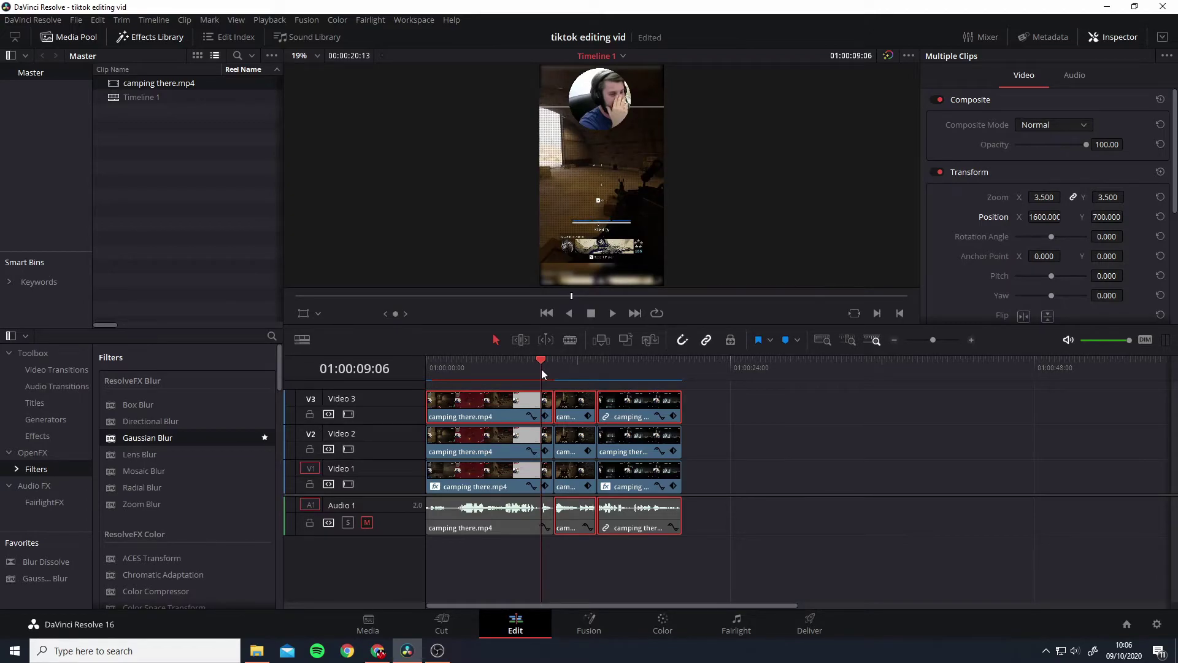
drag(541, 370, 520, 376)
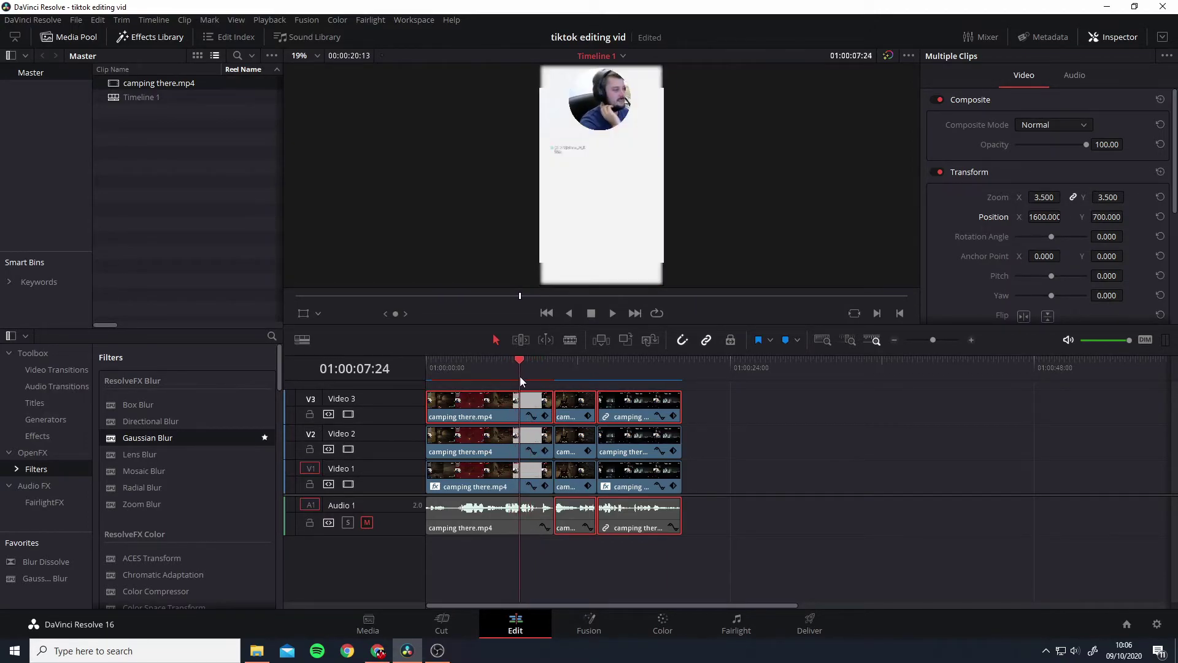
Paste the circle window onto clip 06 and route its key into a new Alpha Output.
click(662, 621)
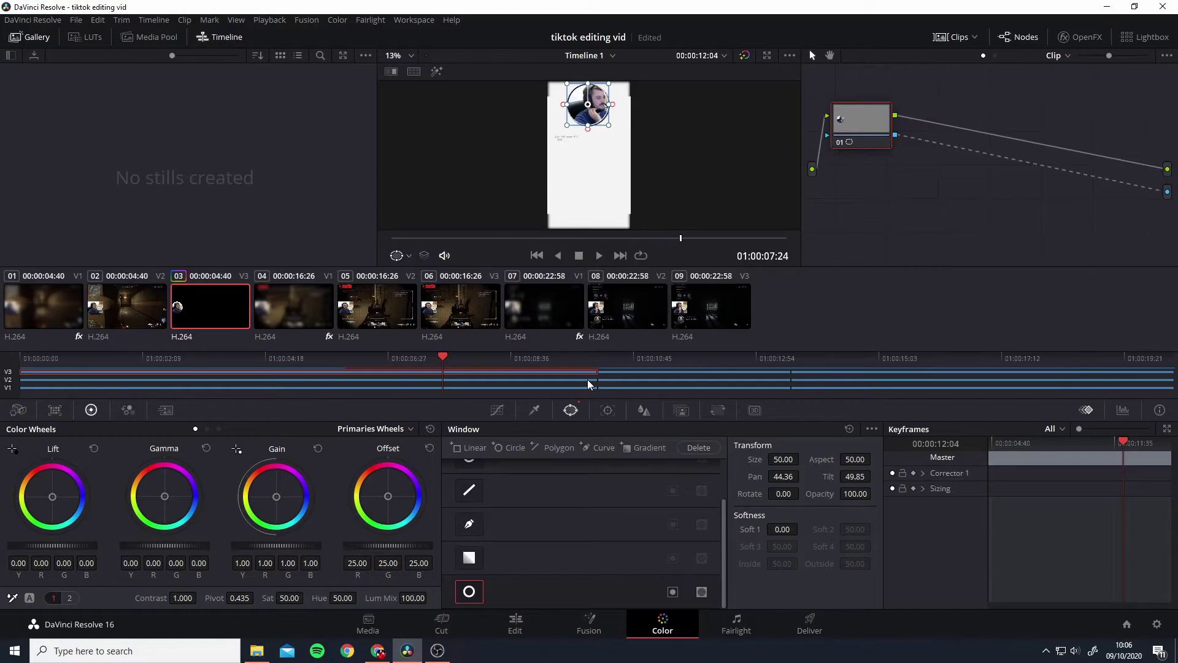
click(440, 299)
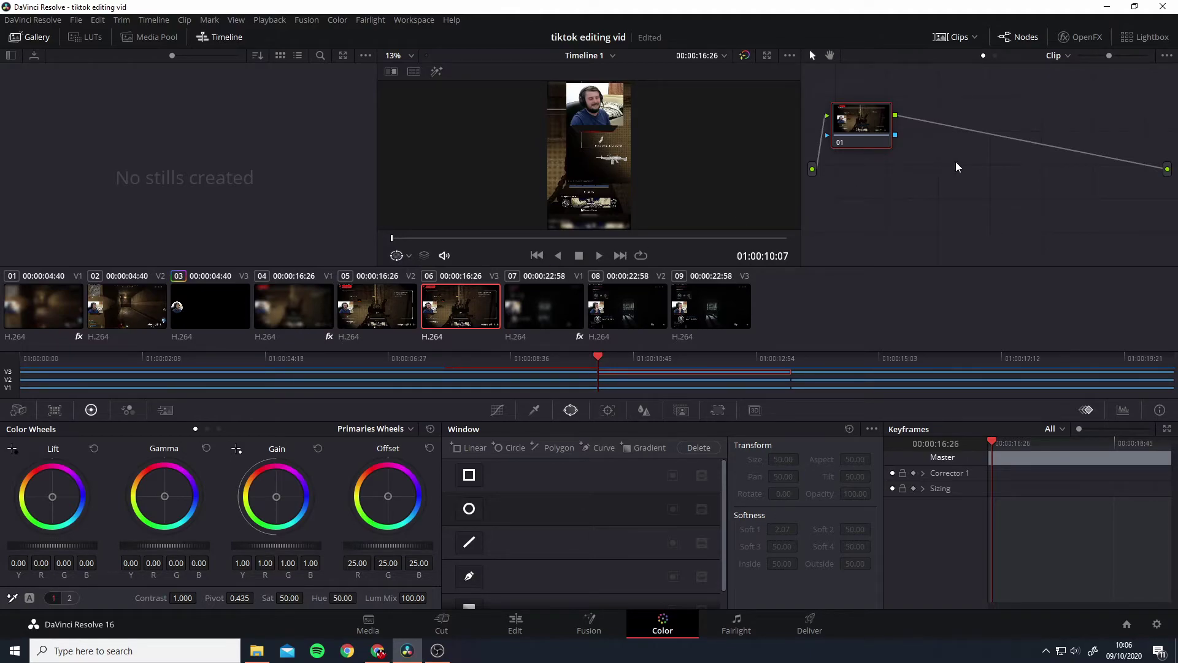
key(ctrl+v)
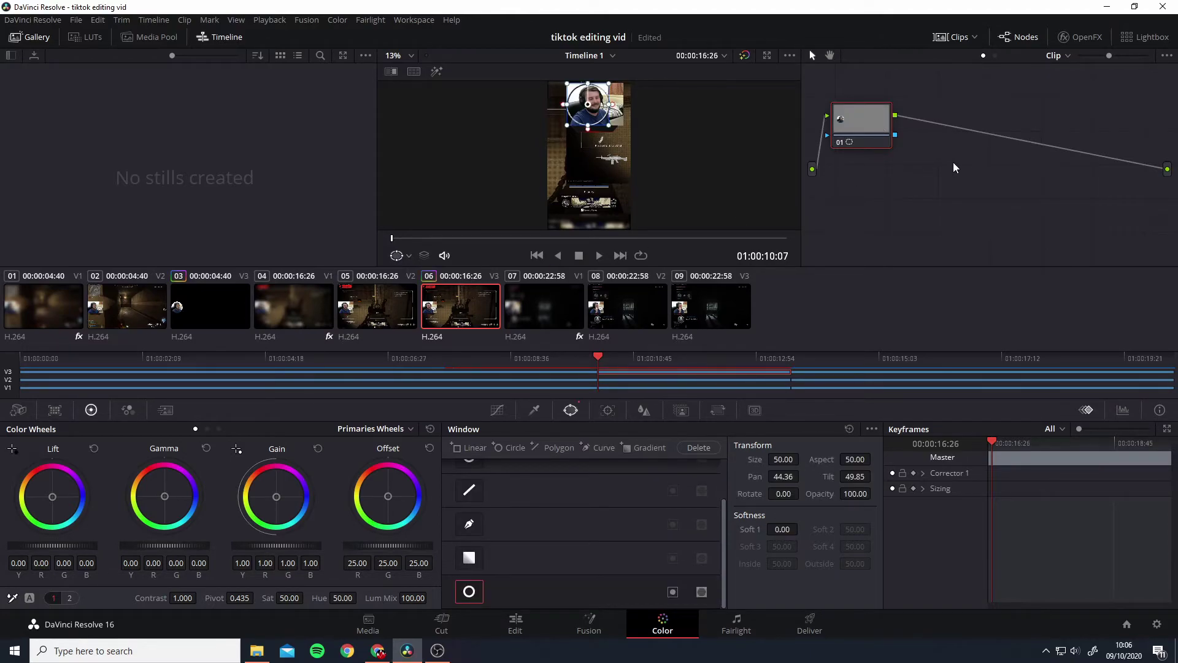
right_click(962, 159)
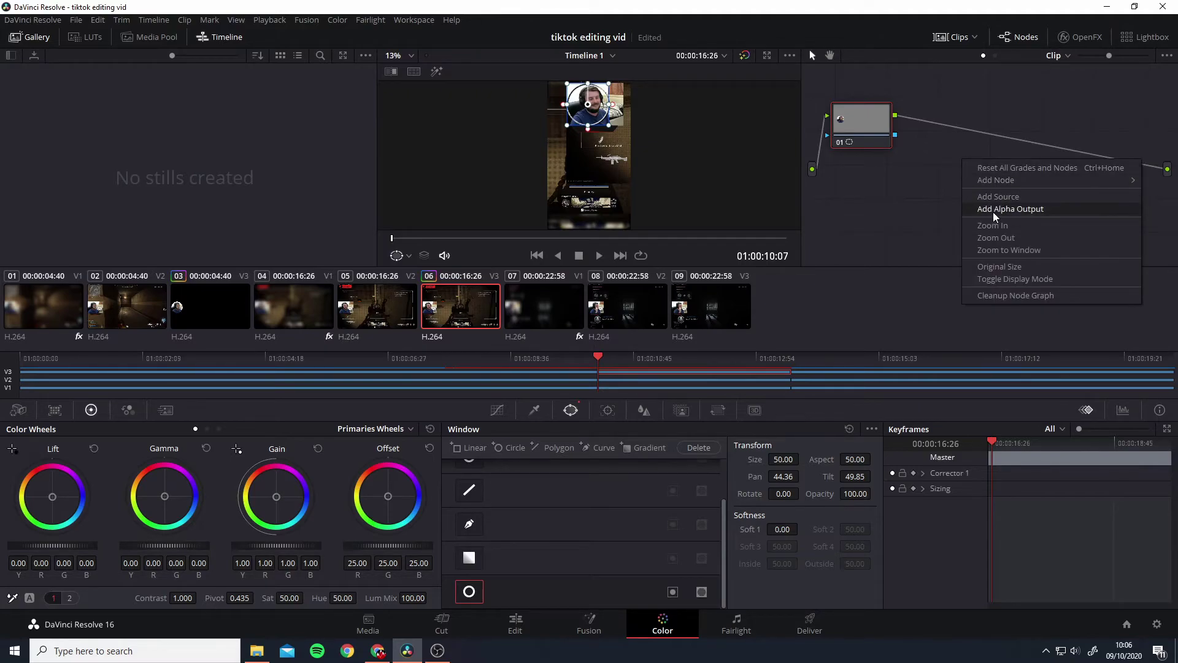
click(994, 211)
drag(900, 136, 1169, 196)
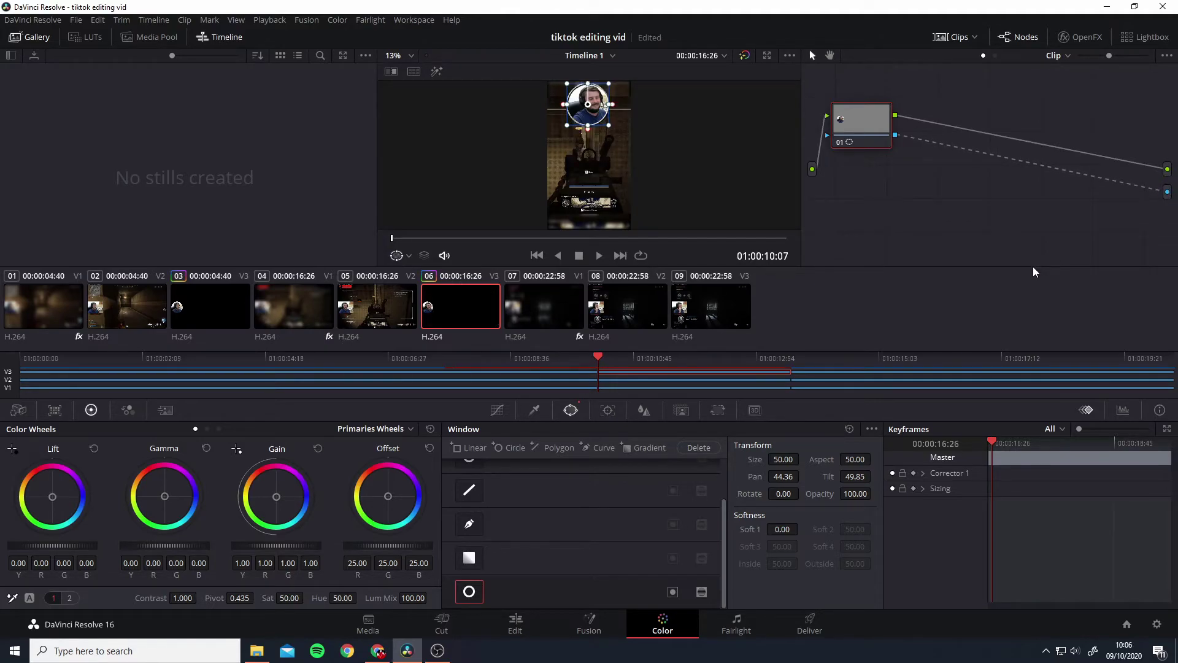
Give clip 09 the same circle window with its key routed to an Alpha Output.
click(536, 625)
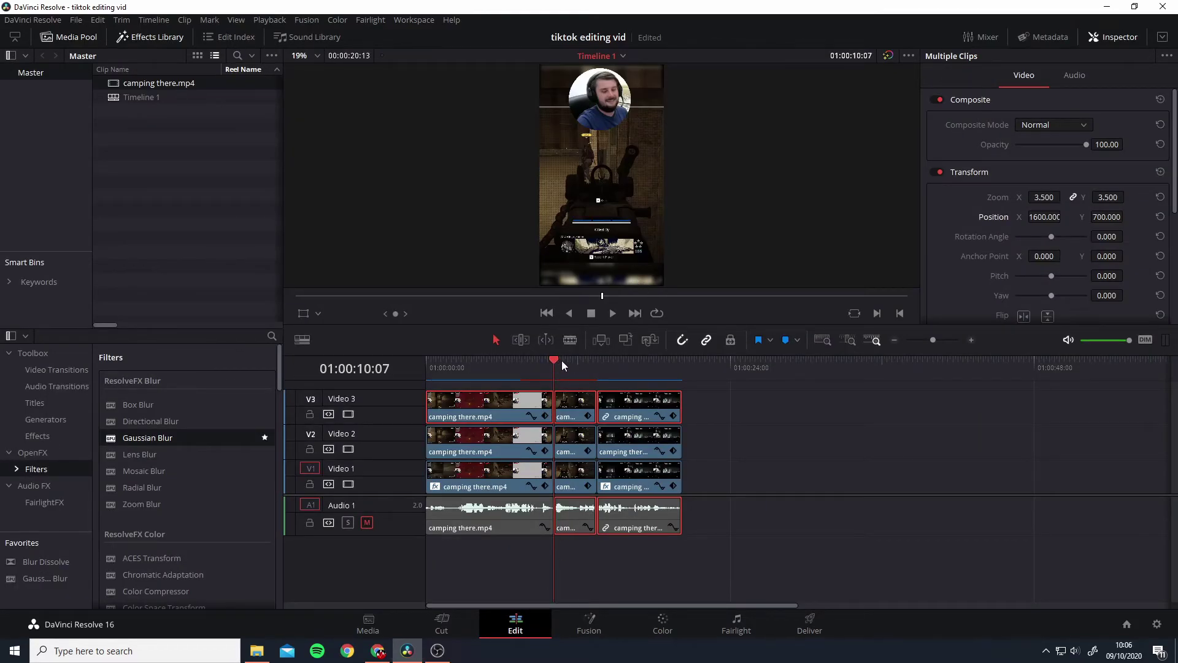
drag(561, 360, 597, 368)
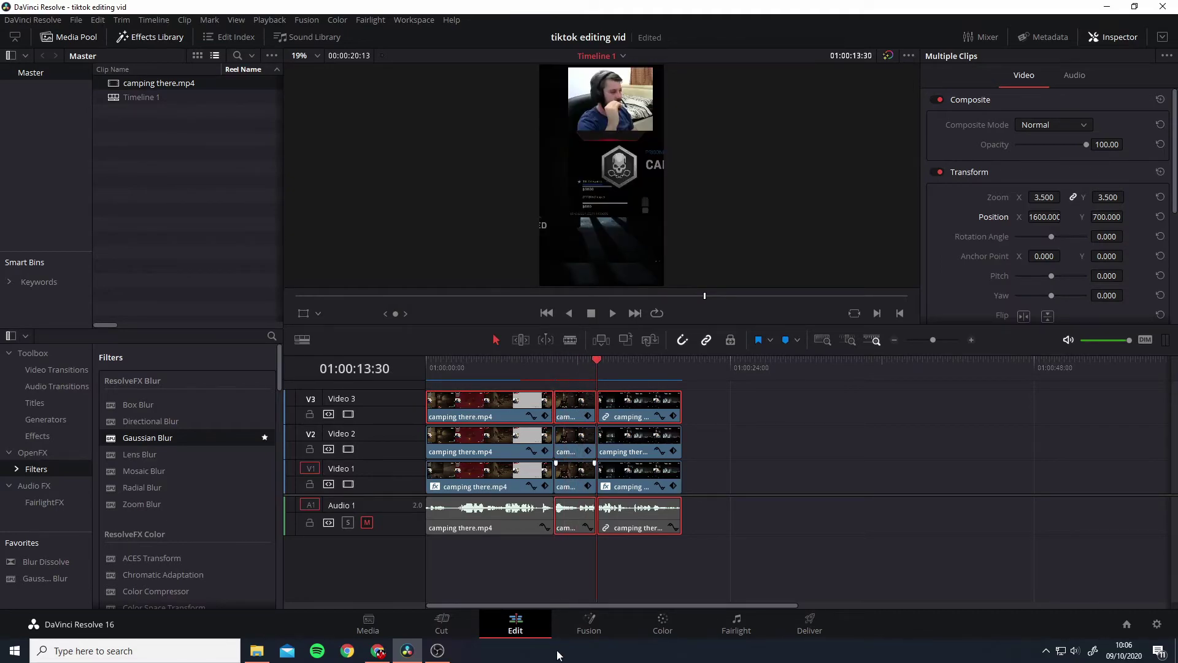
click(661, 622)
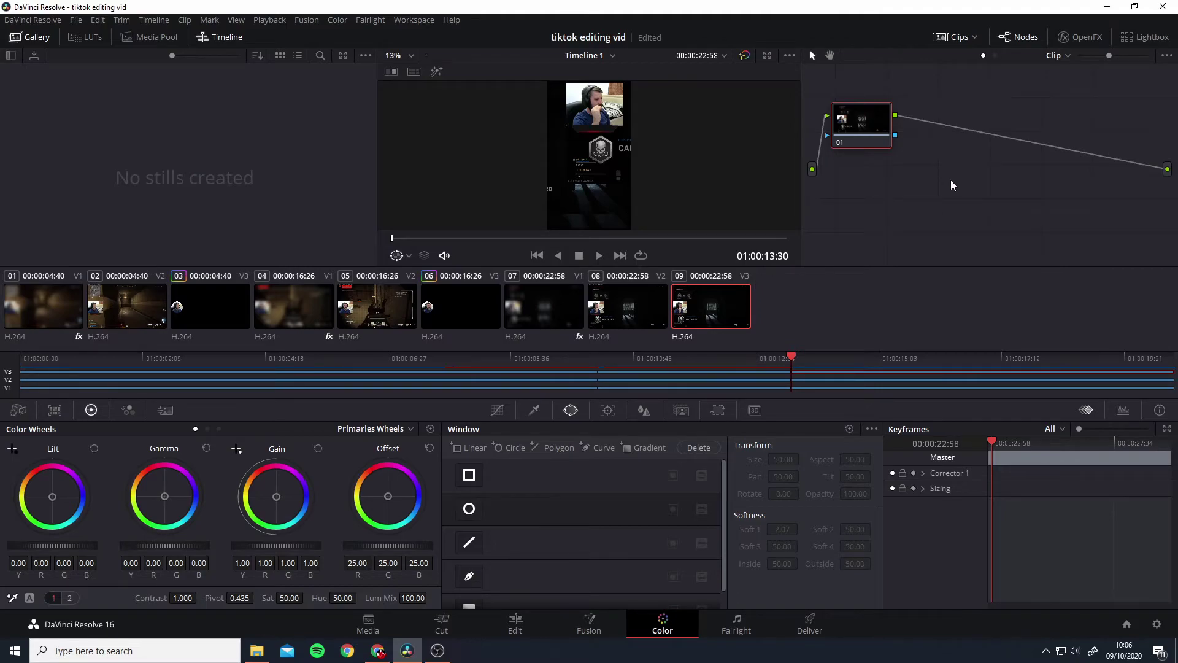
key(alt+c)
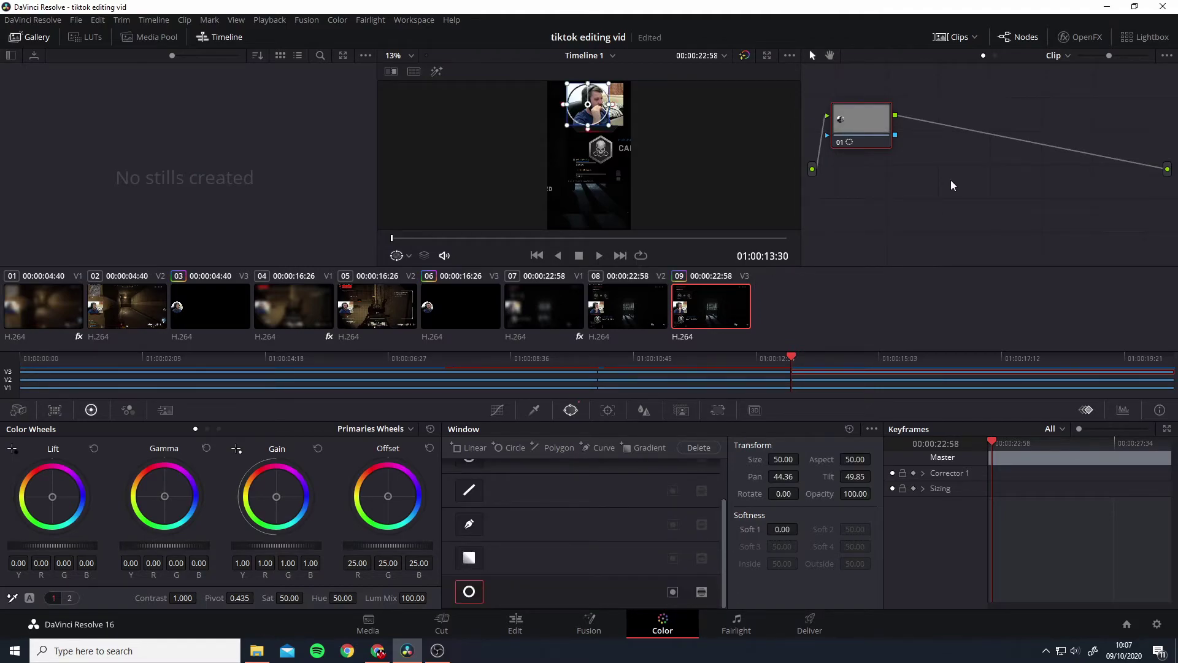
right_click(951, 186)
click(973, 229)
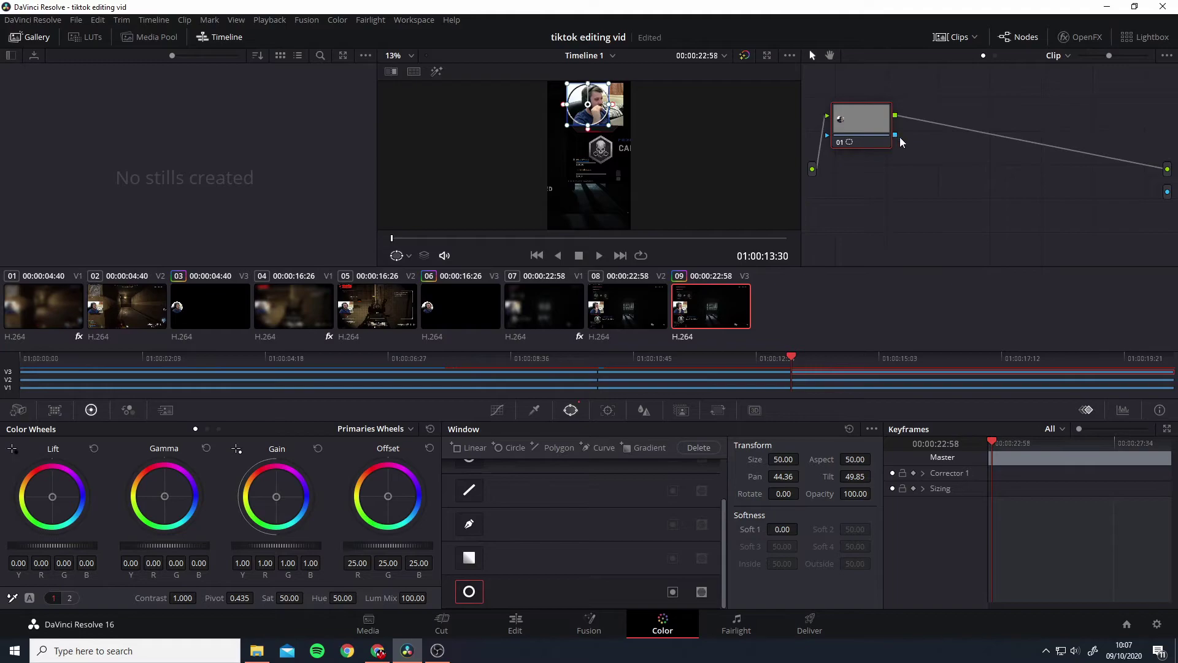
drag(896, 135, 1168, 192)
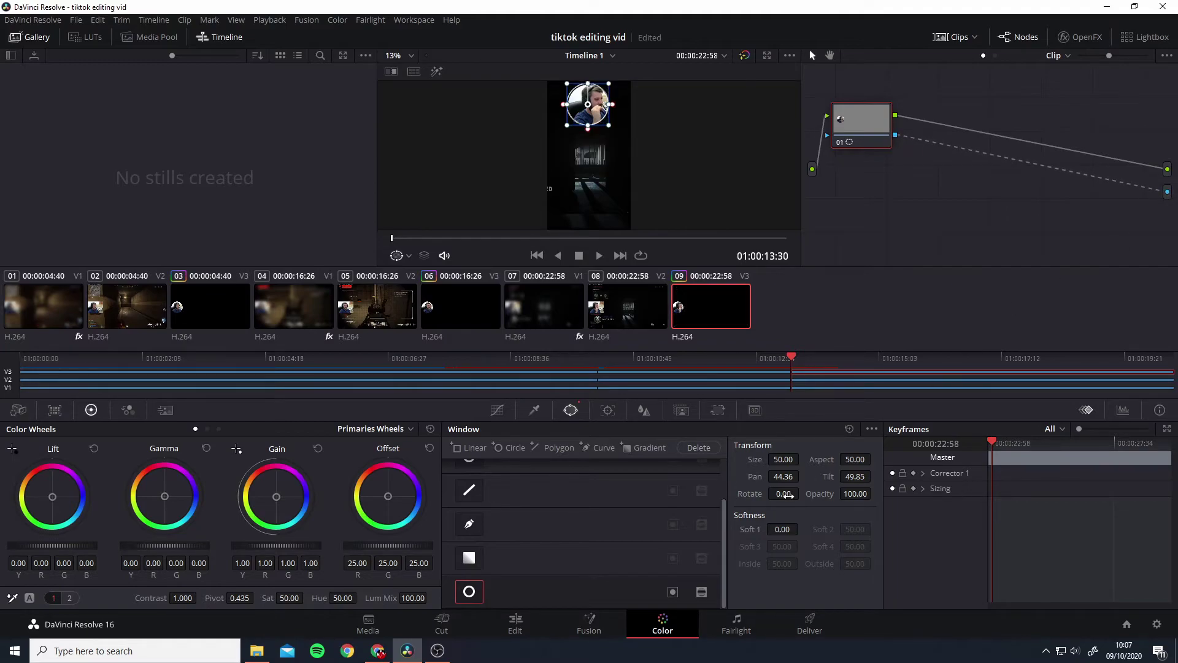
click(539, 623)
drag(598, 358, 638, 376)
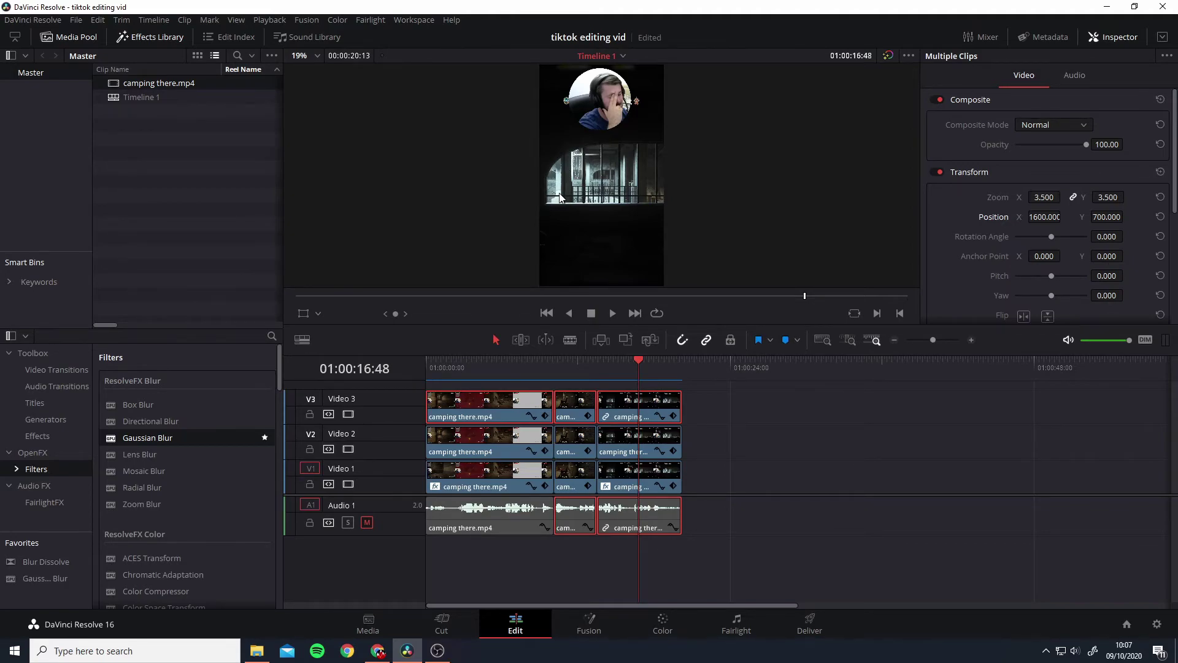
Delete the first Video 3 facecam clip, then undo so it stays at Zoom 3.500.
drag(635, 359, 515, 383)
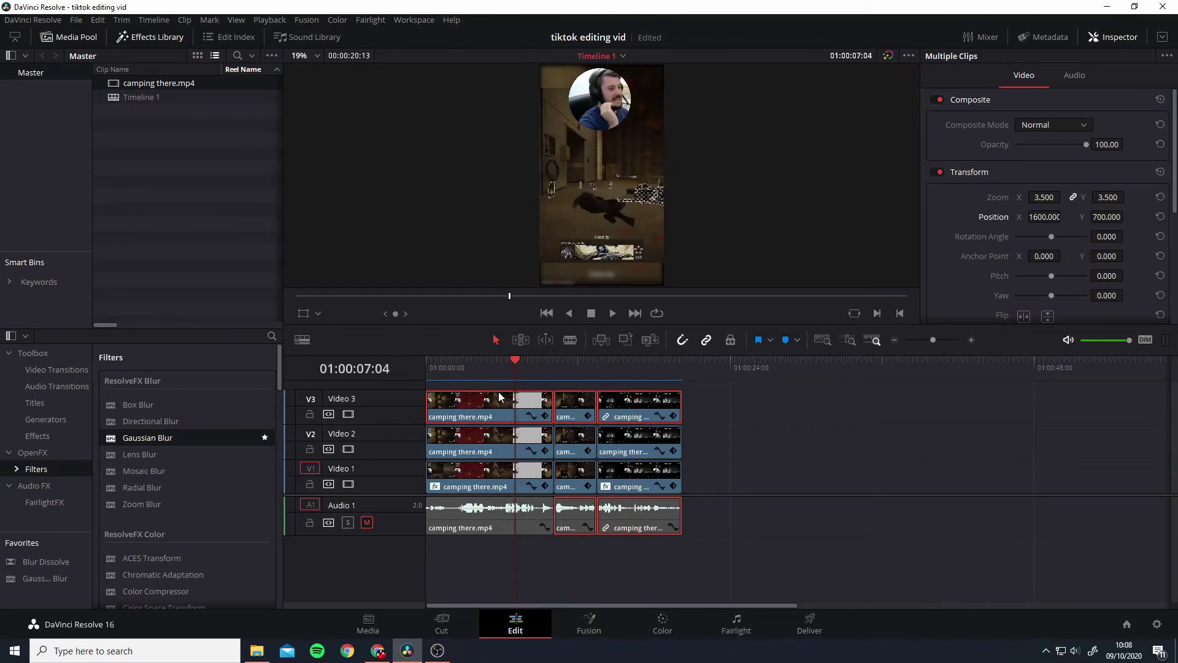
click(520, 414)
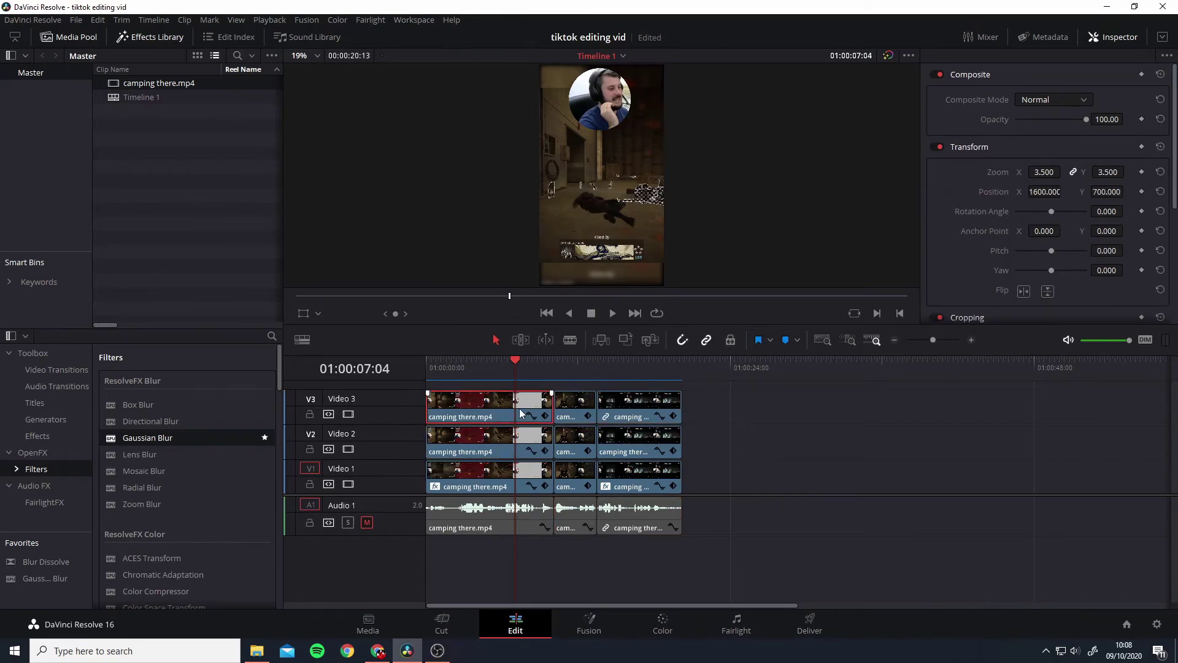
key(Delete)
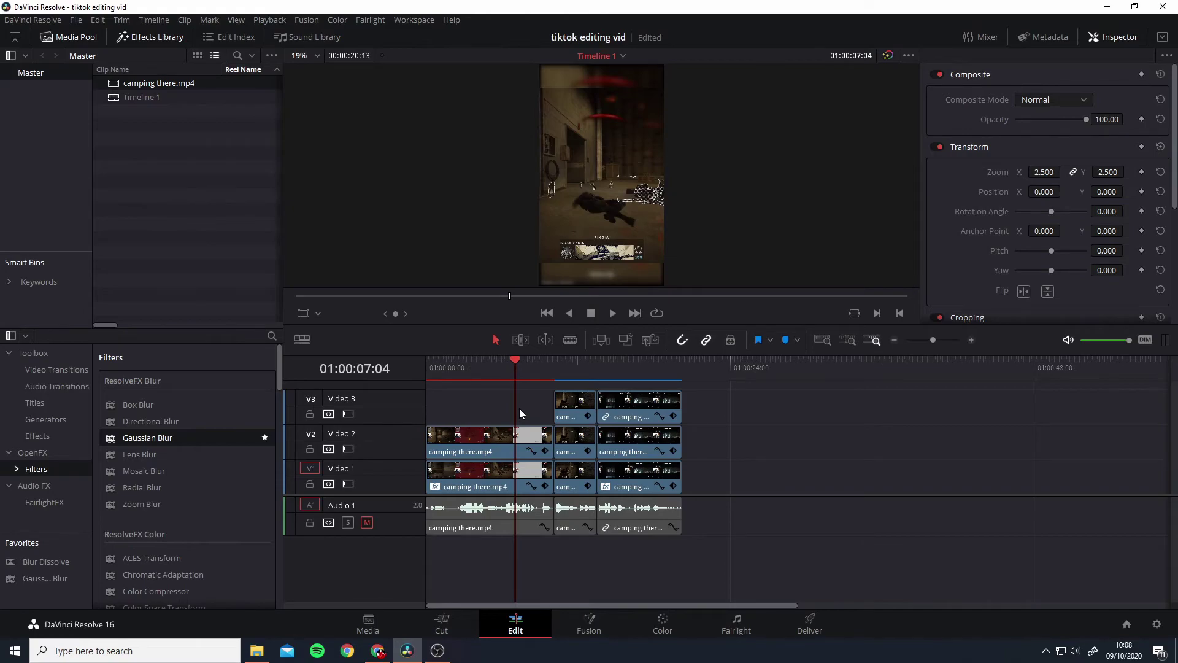
key(ctrl+z)
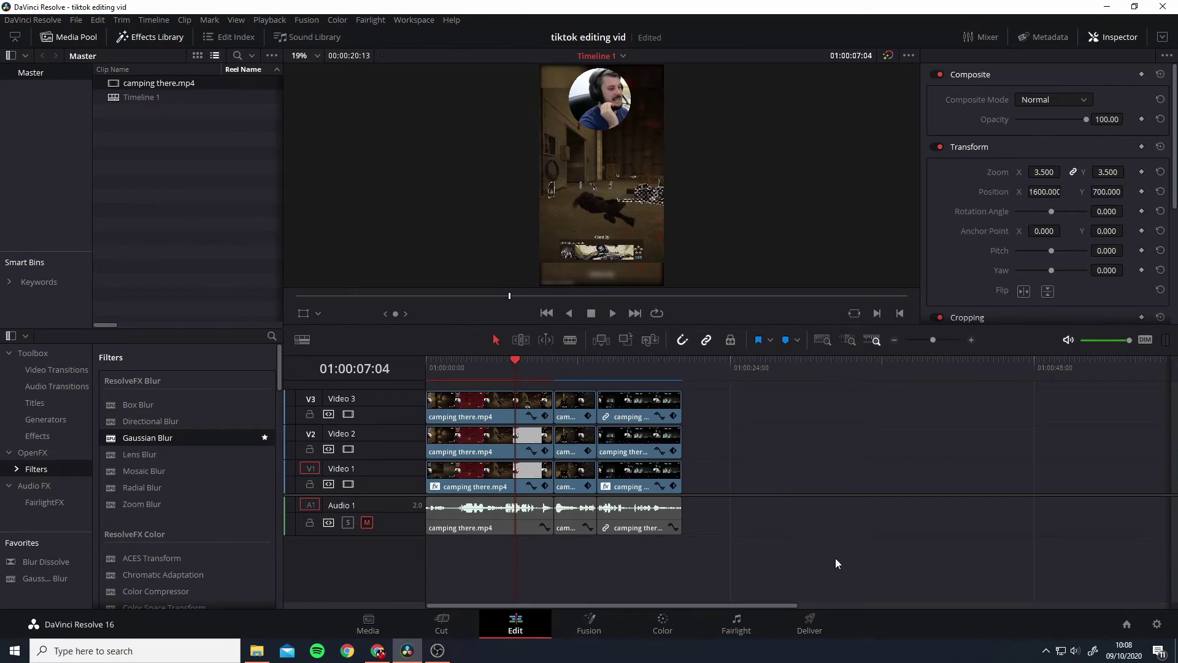
On the Deliver page, set the render format to MP4 with H.264, reviewing the Audio settings.
click(821, 625)
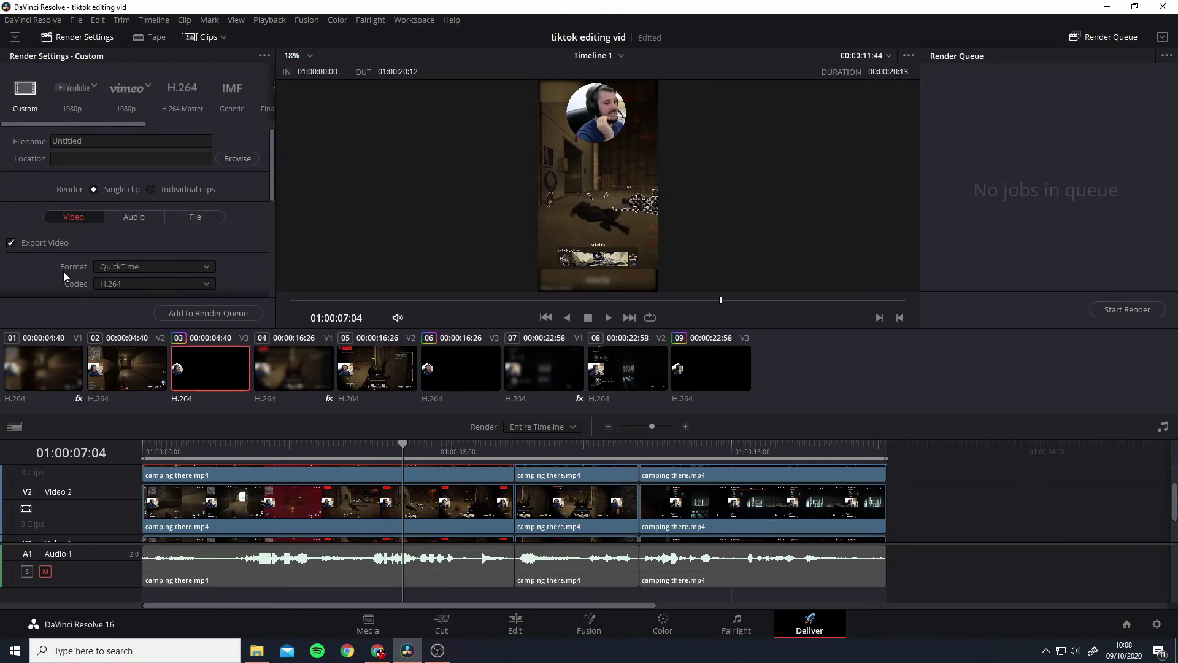
click(144, 270)
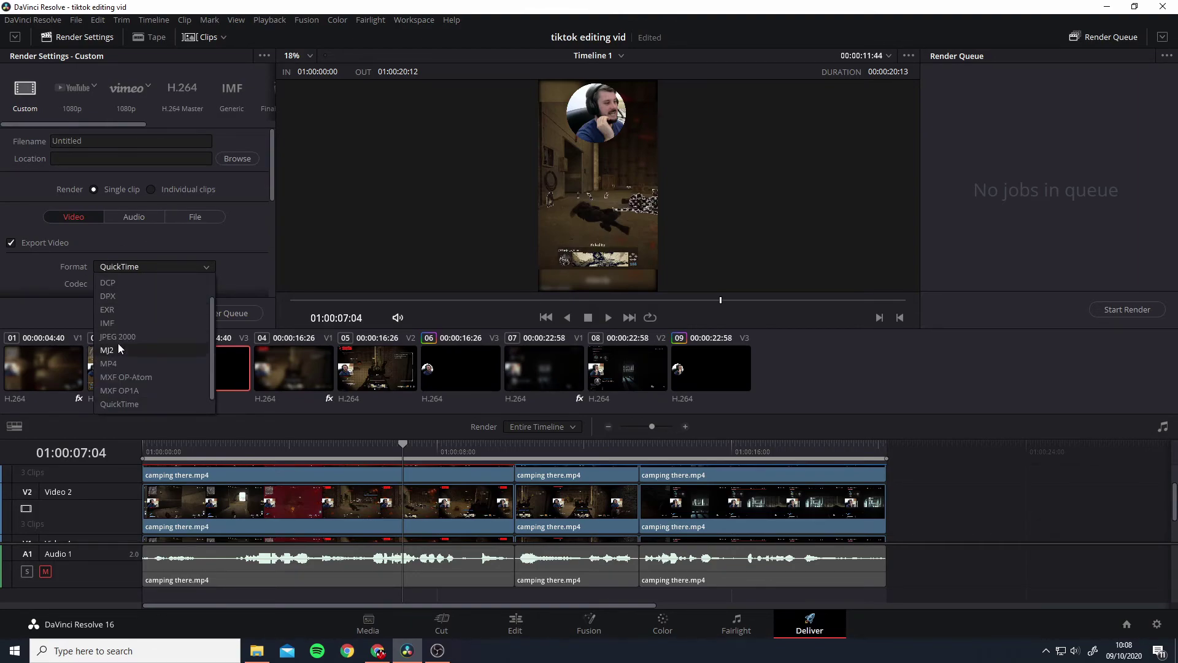
click(114, 364)
scroll(222, 231, down, 4)
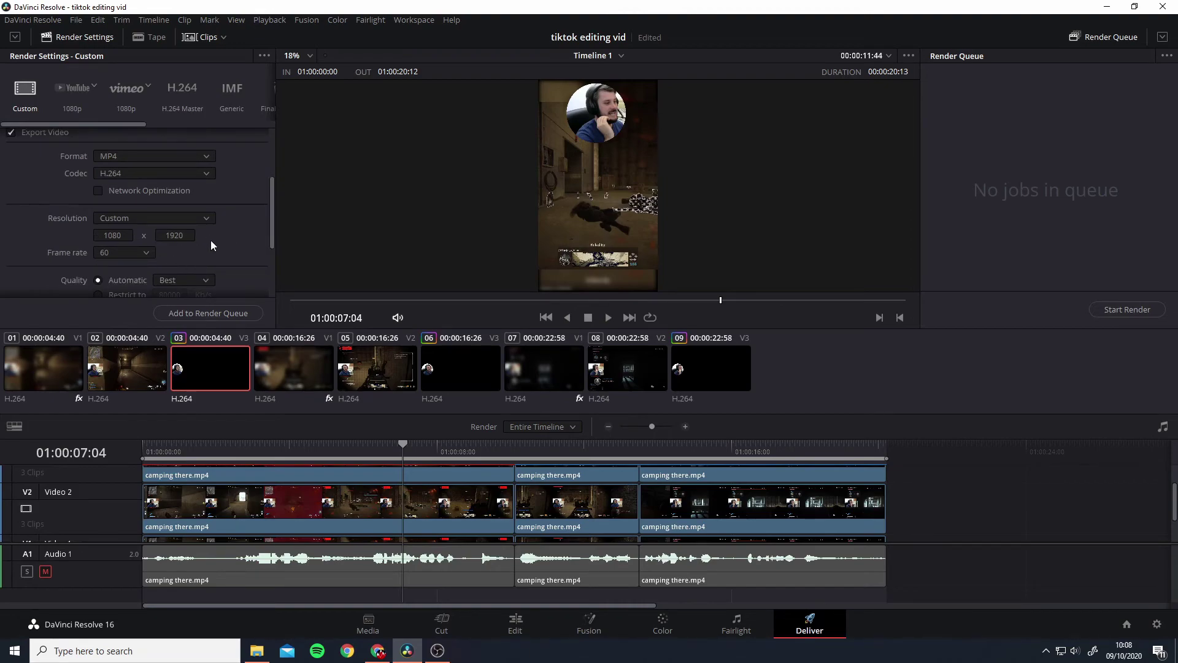
scroll(215, 238, down, 4)
scroll(219, 236, up, 4)
scroll(219, 234, up, 3)
click(139, 219)
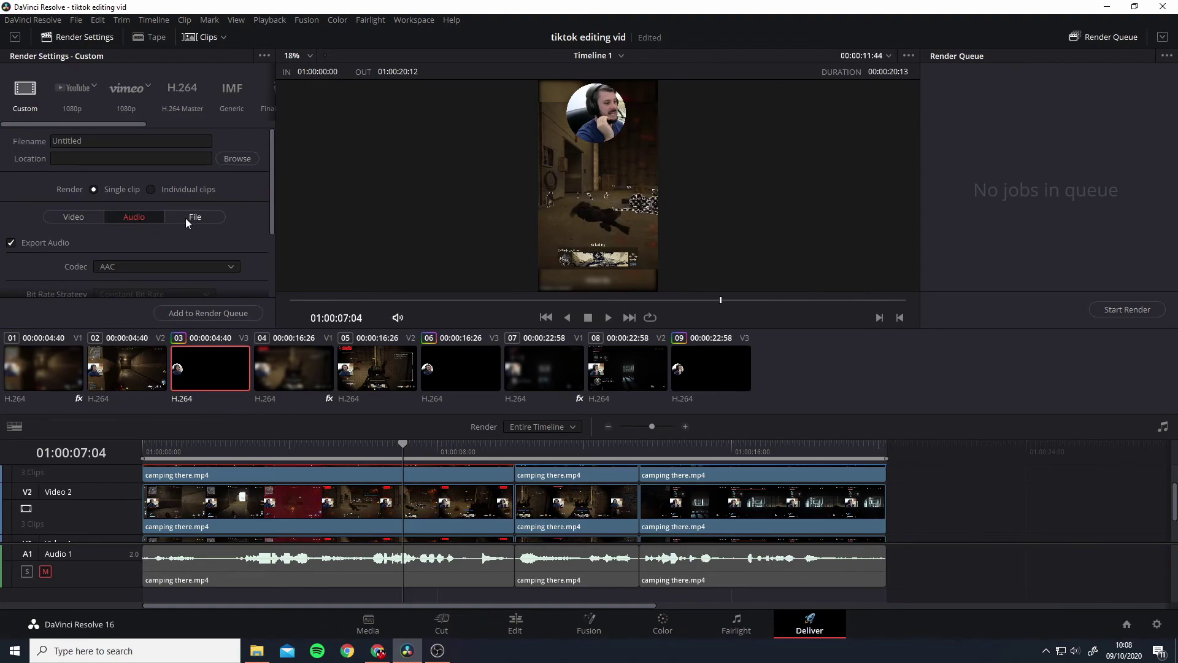
click(91, 221)
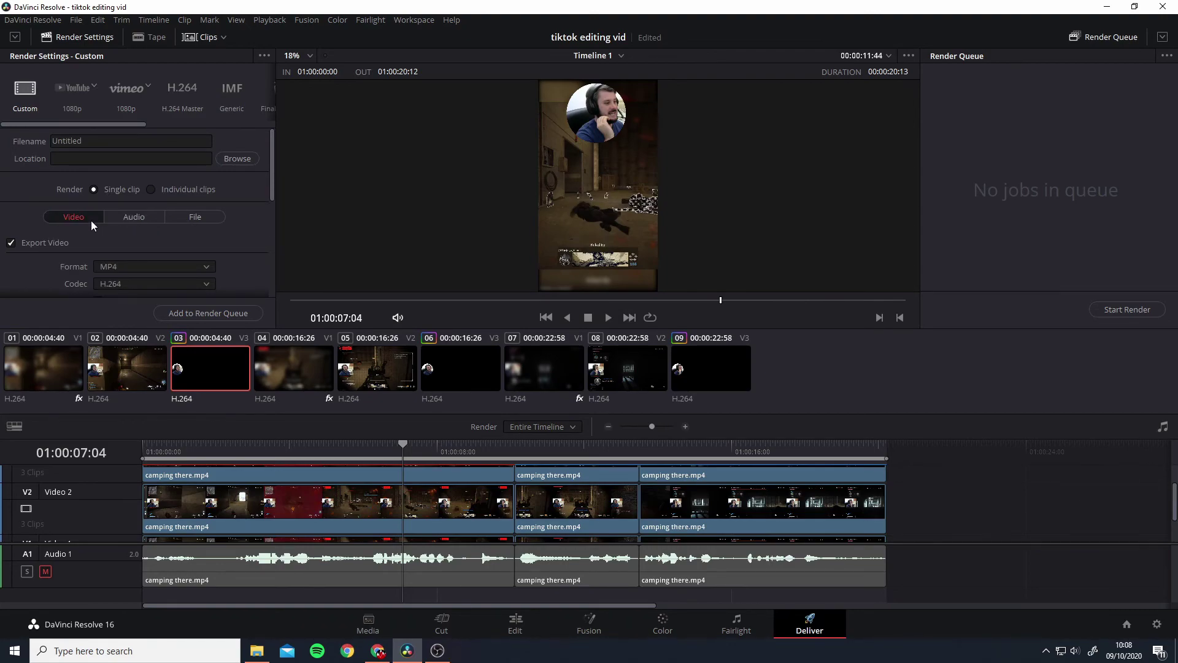